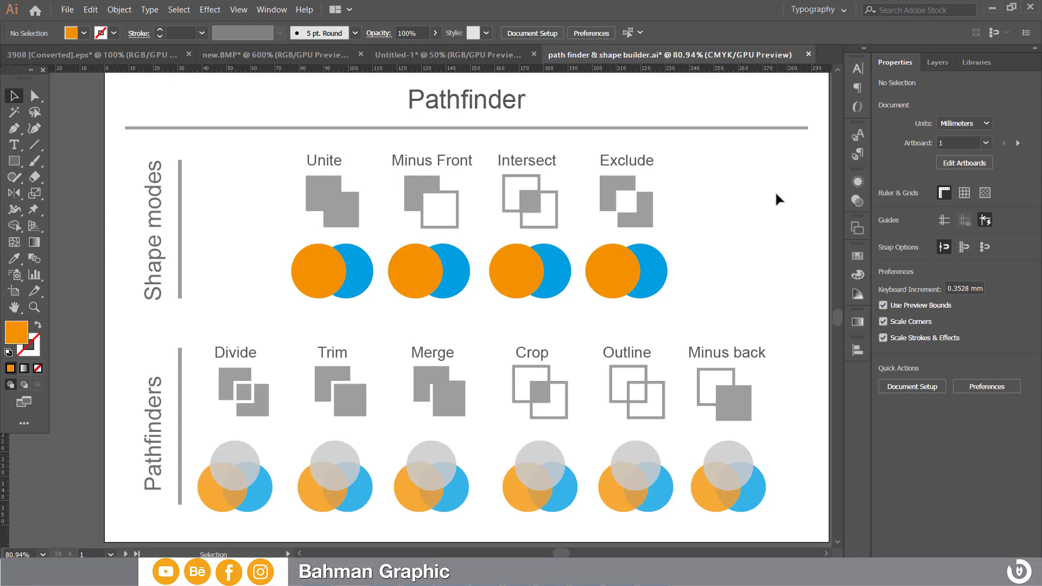
Open the Pathfinder panel and dismiss the warning from trying Unite with nothing selected
left_click(269, 10)
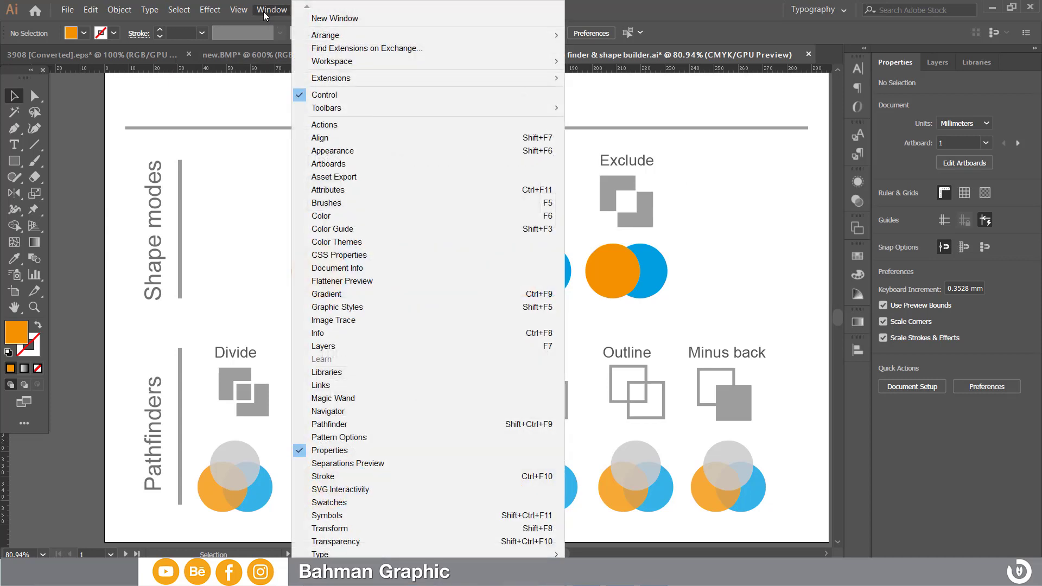
left_click(338, 426)
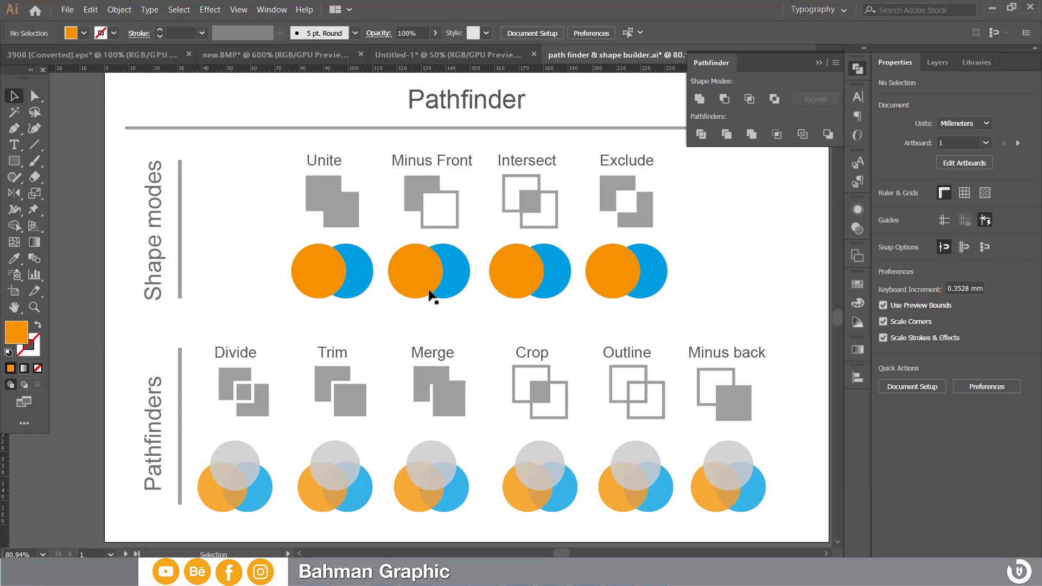
left_click(700, 98)
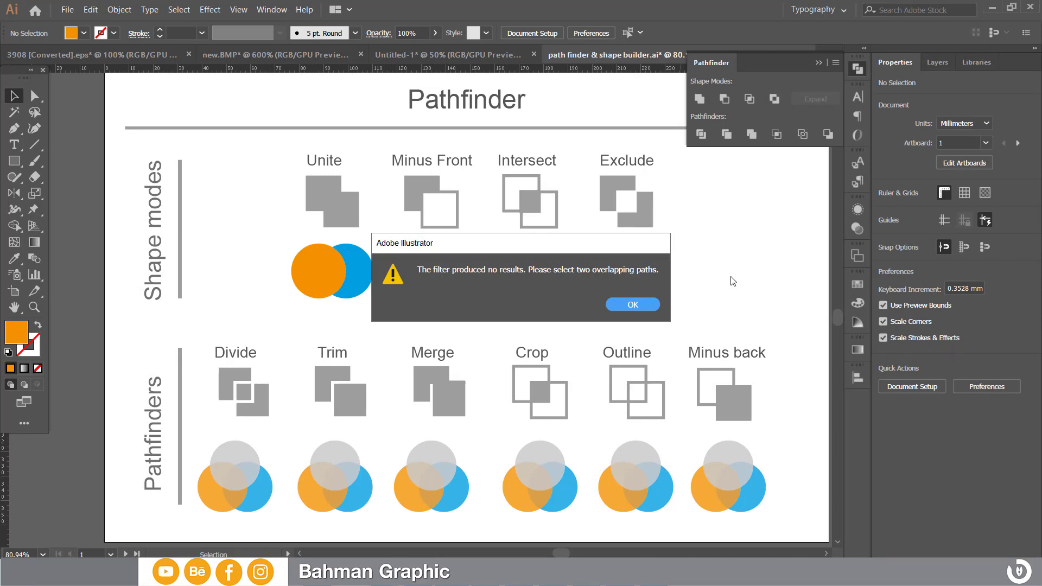
left_click(658, 305)
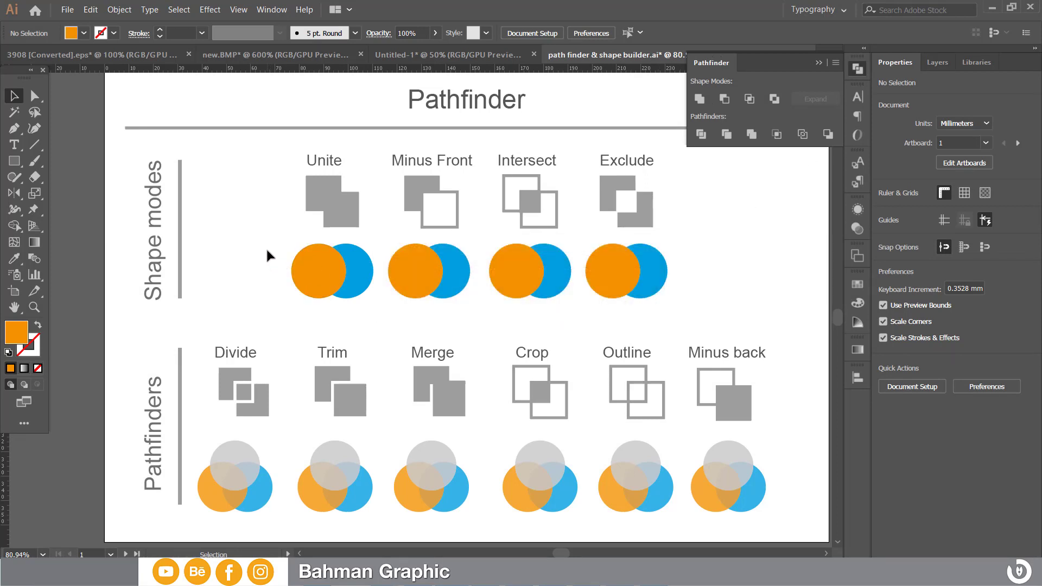
Unite the two Unite circles into one orange shape with a 10 pt black stroke
left_click_drag(269, 245, 368, 297)
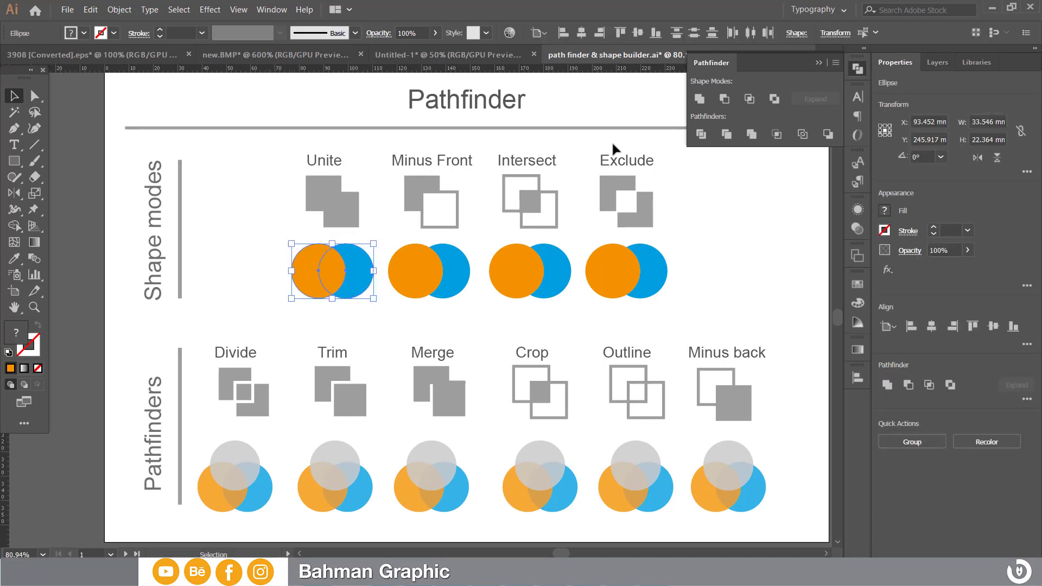
left_click(699, 98)
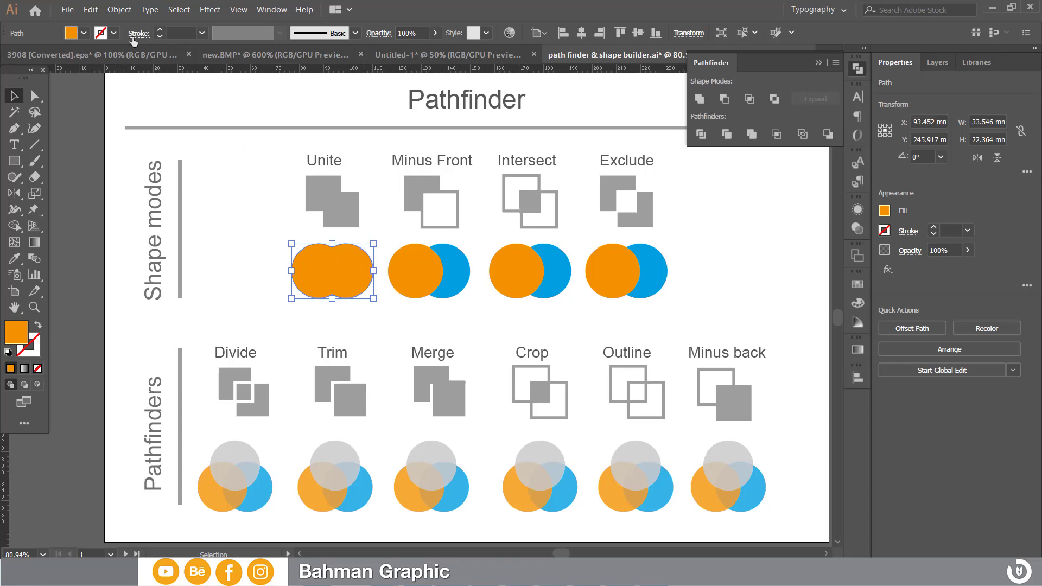
left_click(159, 30)
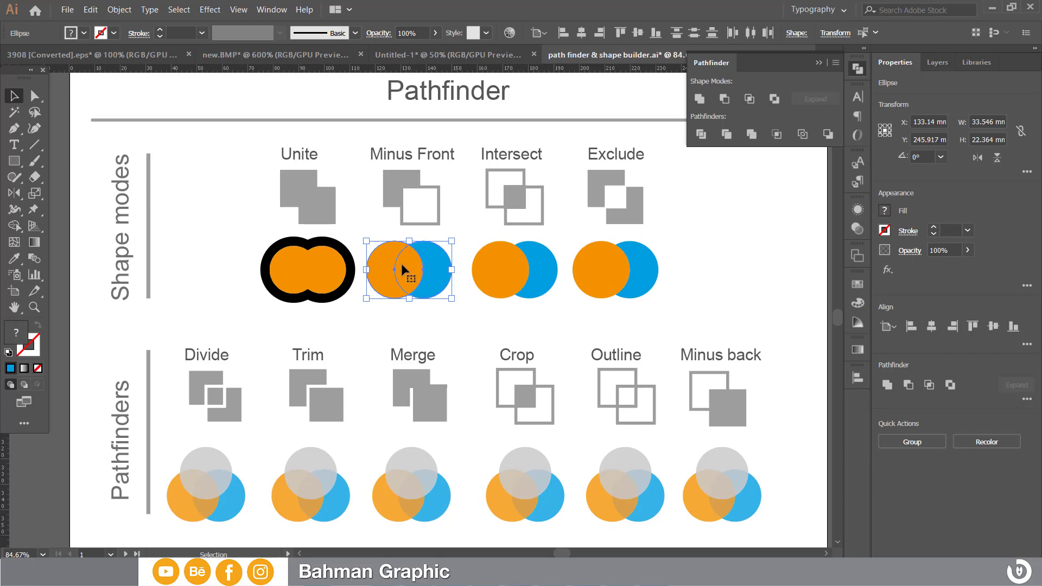
After testing and undoing Minus Front, scale the orange circle down to 9.659 mm around its centre
left_click(725, 98)
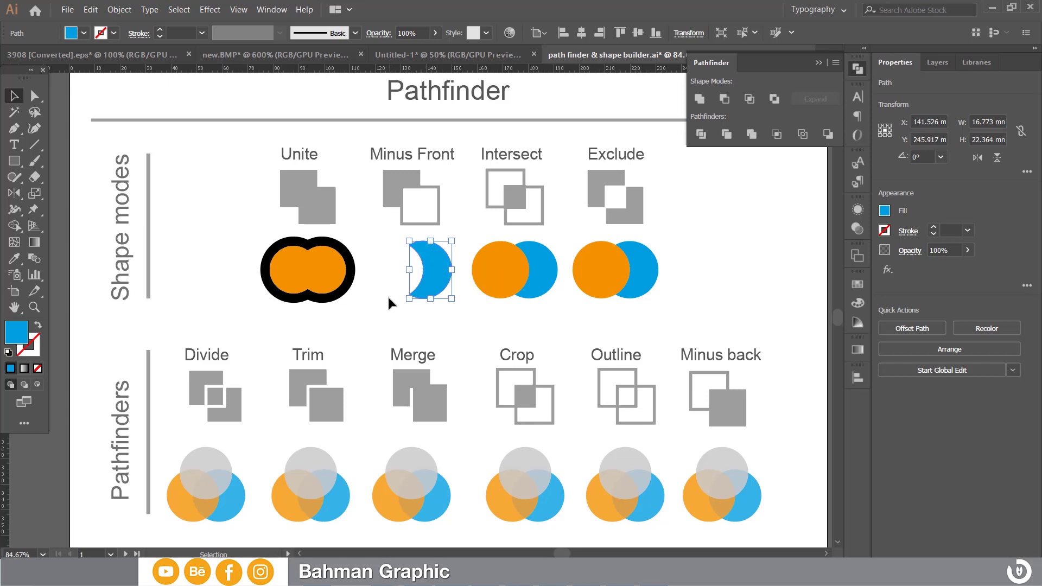
key("ctrl+z")
left_click(373, 311)
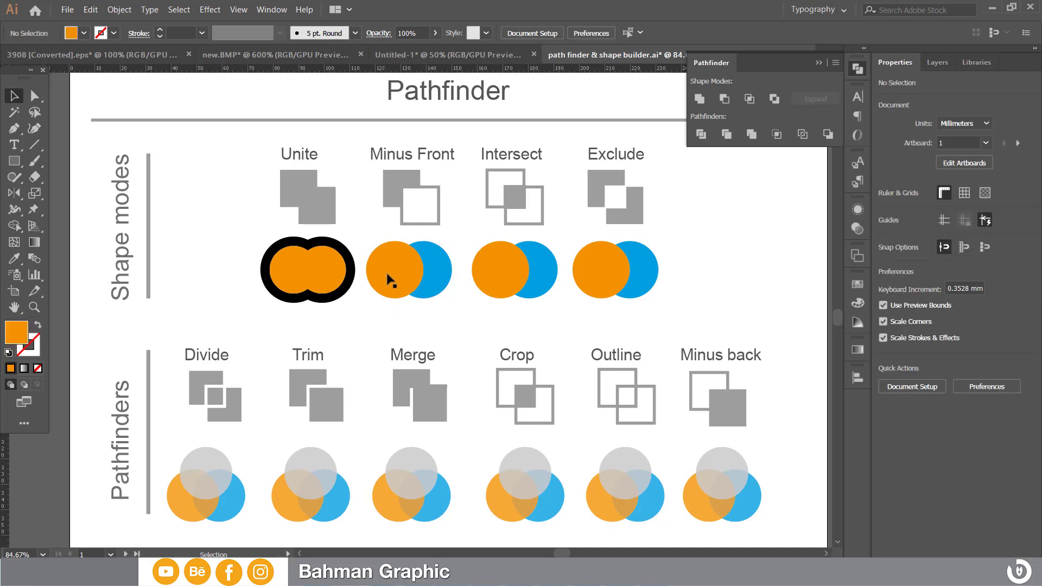
left_click_drag(390, 280, 401, 266)
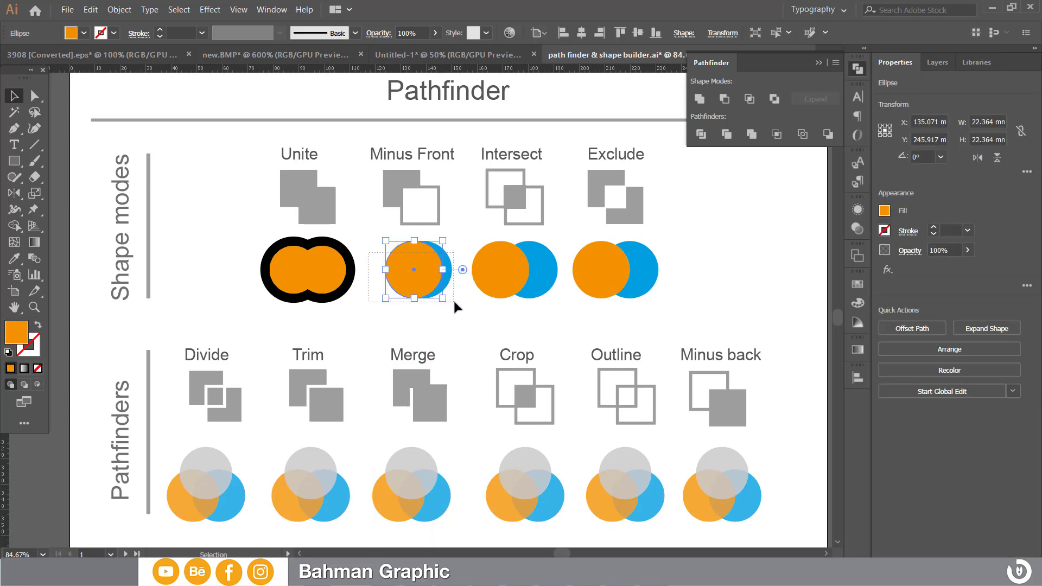
left_click_drag(455, 305, 437, 285)
left_click(724, 100)
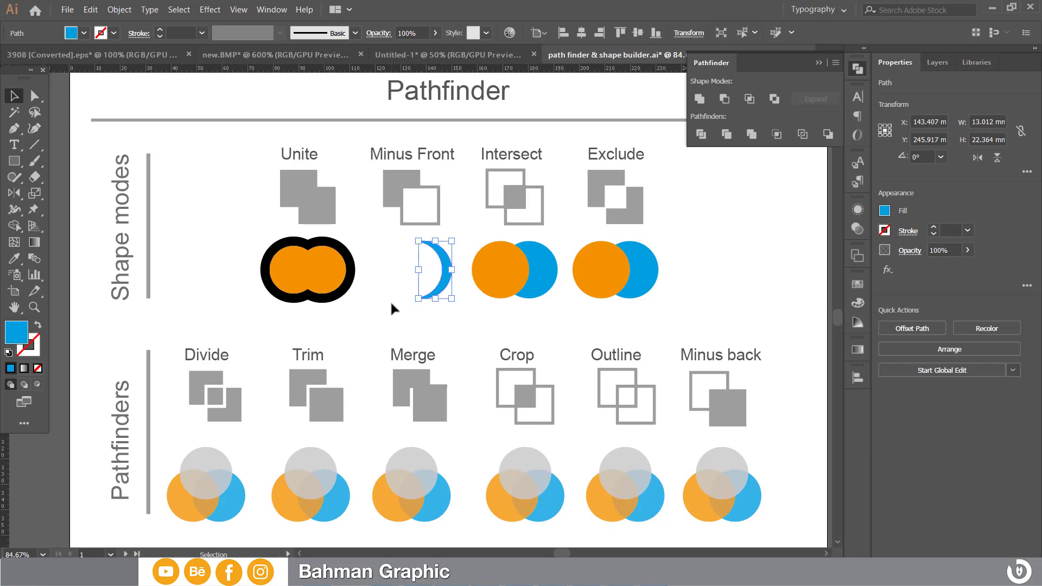
key("ctrl+z")
left_click(401, 270)
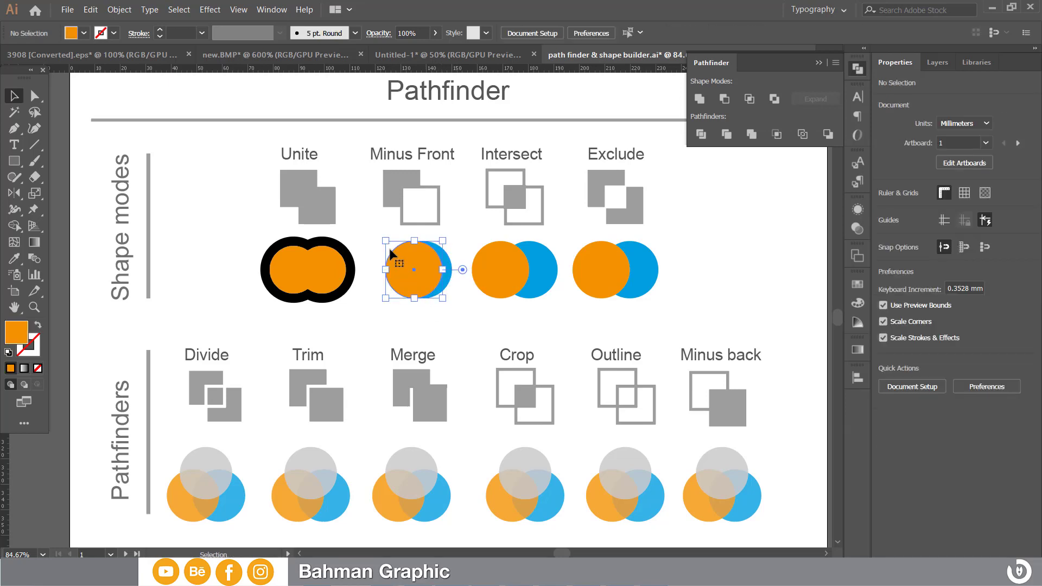
mouse_move(386, 240)
left_mouse_down()
mouse_move(411, 270)
mouse_move(423, 269)
left_mouse_up()
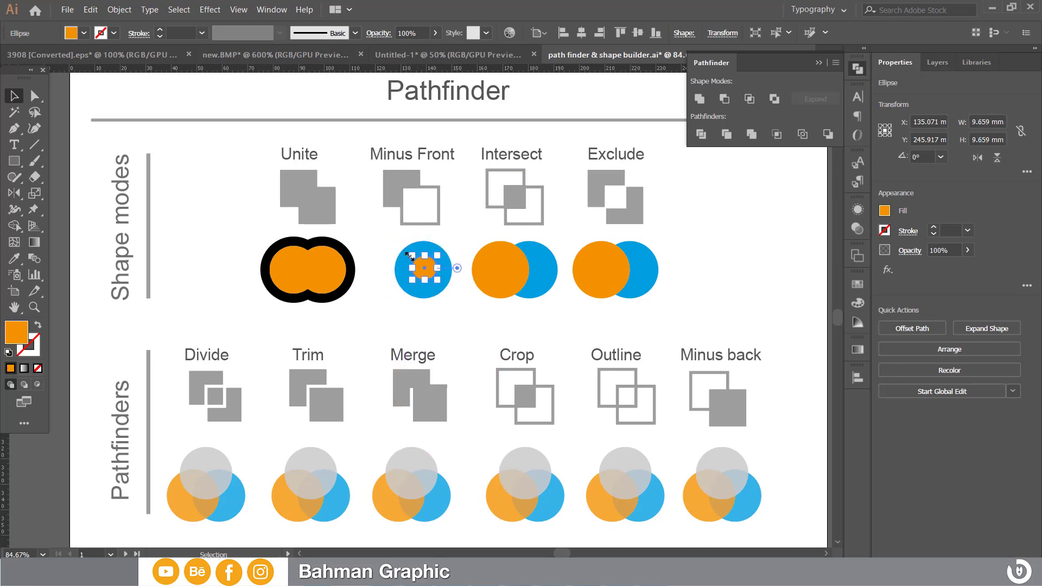
Try centring the two Minus Front circles, undoing the unwanted artboard alignment
left_click(435, 297, "shift")
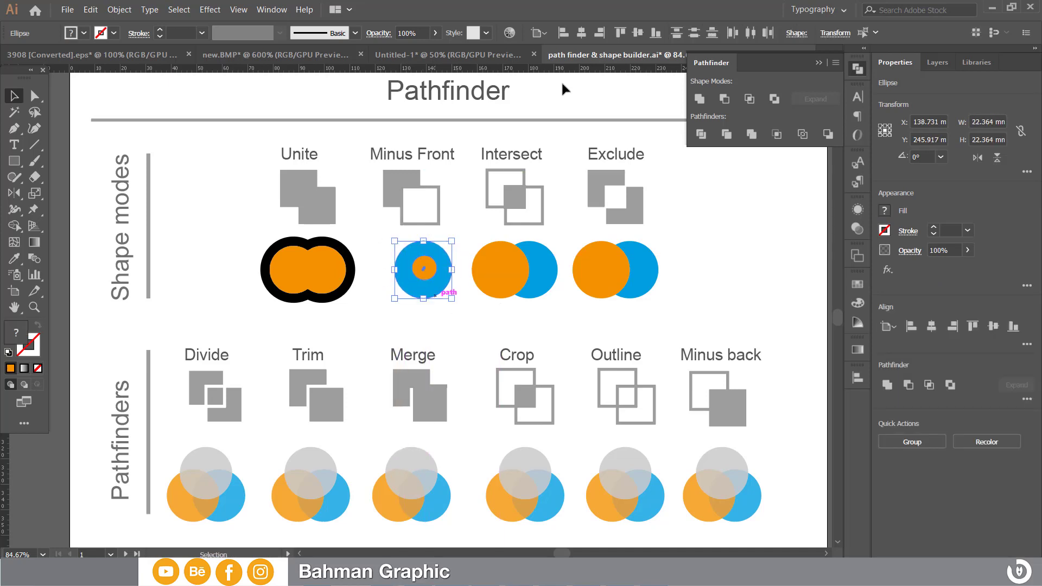
left_click(581, 33)
left_click(638, 33)
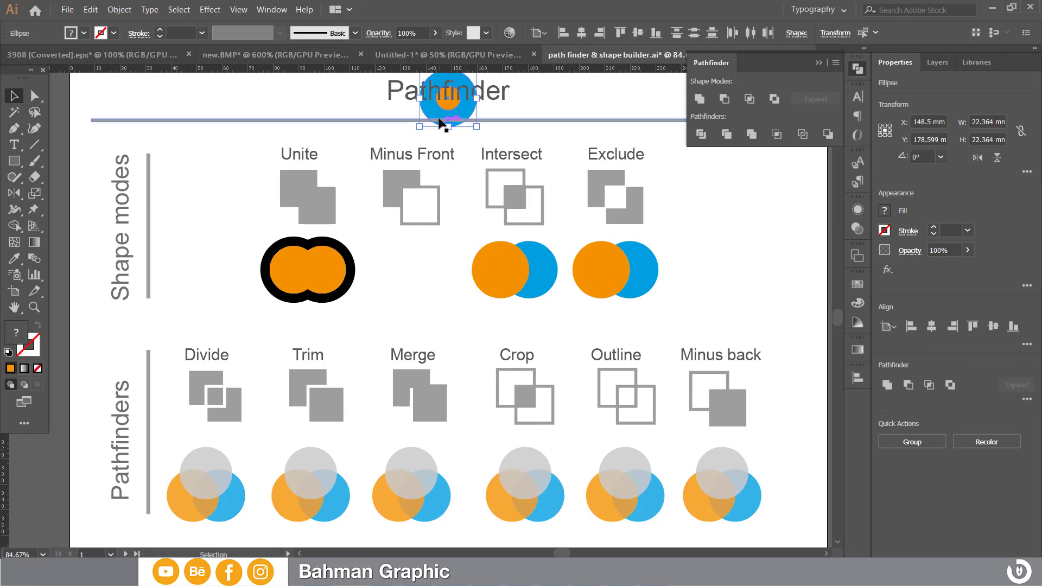
key("ctrl+z")
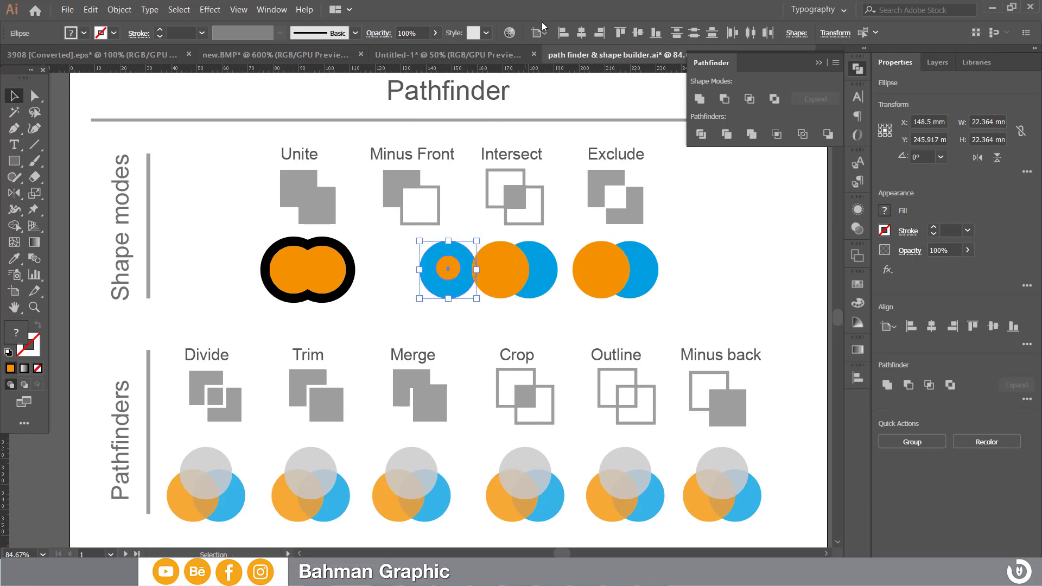
left_click(539, 34)
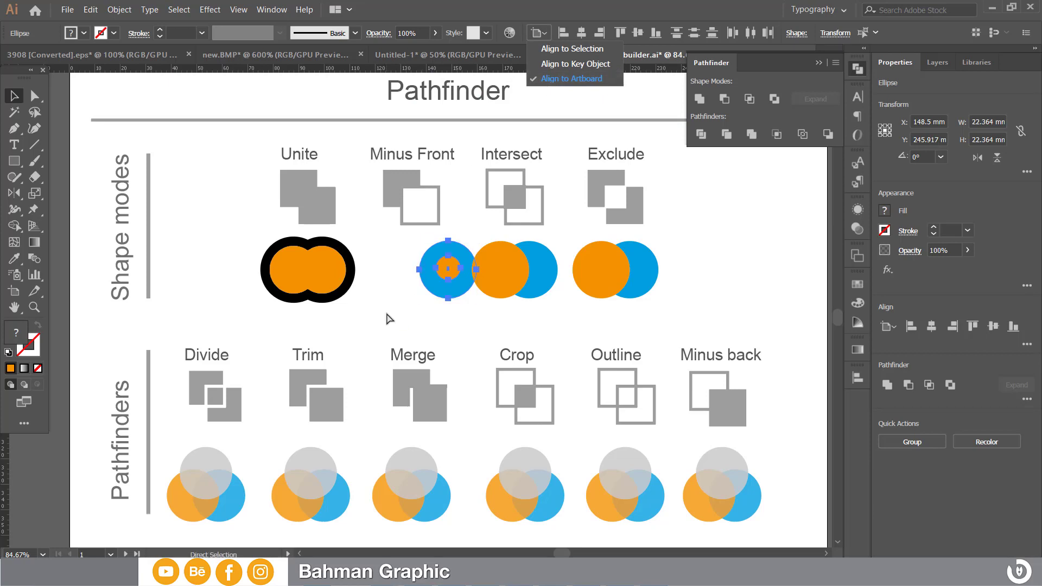
key("Escape")
key("ctrl+z")
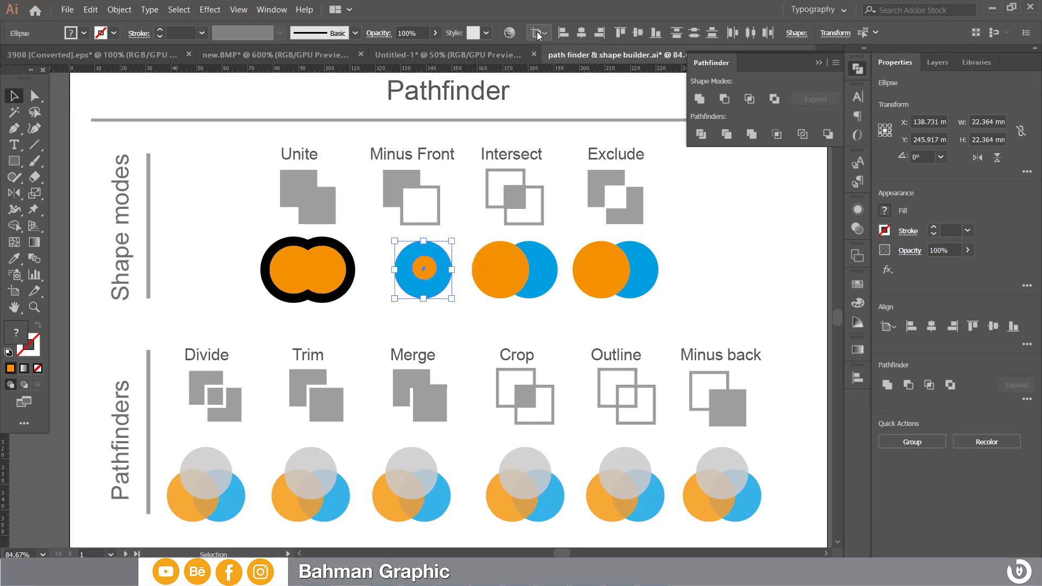
Centre the circles on each other relative to the selection and punch the orange circle out
left_click(538, 33)
left_click(555, 48)
left_click(581, 33)
left_click(632, 34)
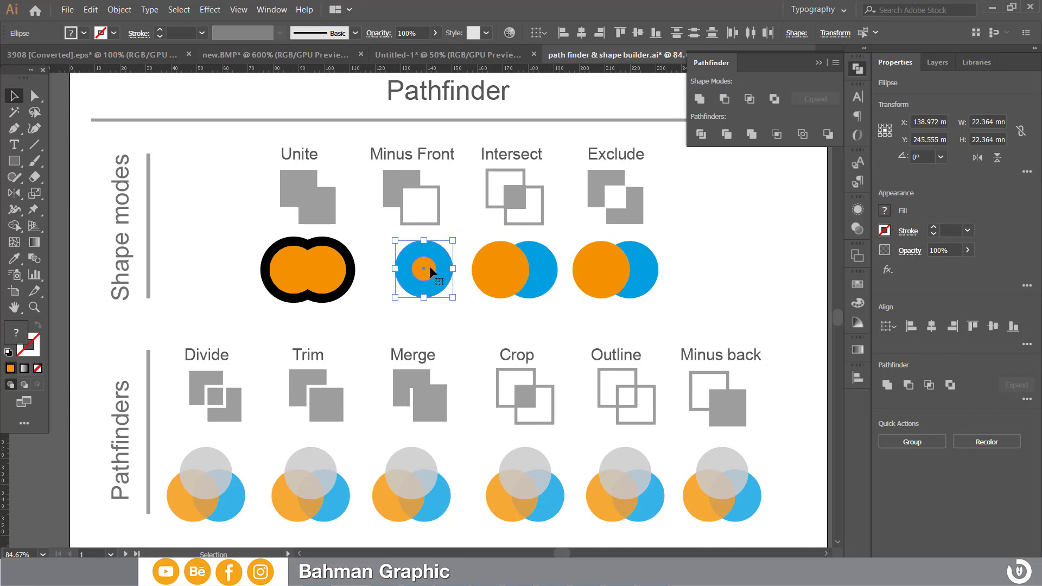
left_click(722, 102)
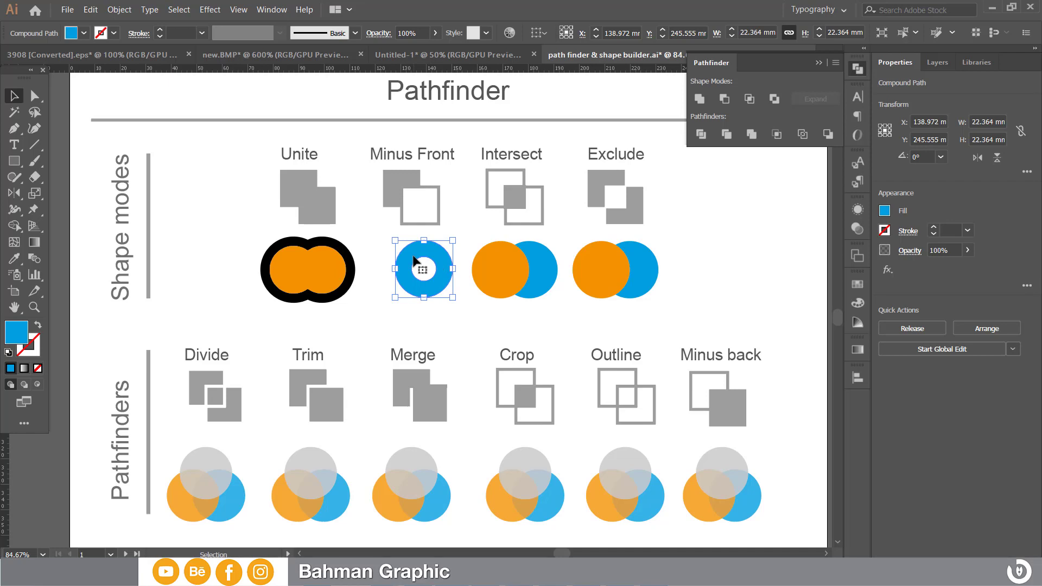
left_click_drag(462, 239, 530, 268)
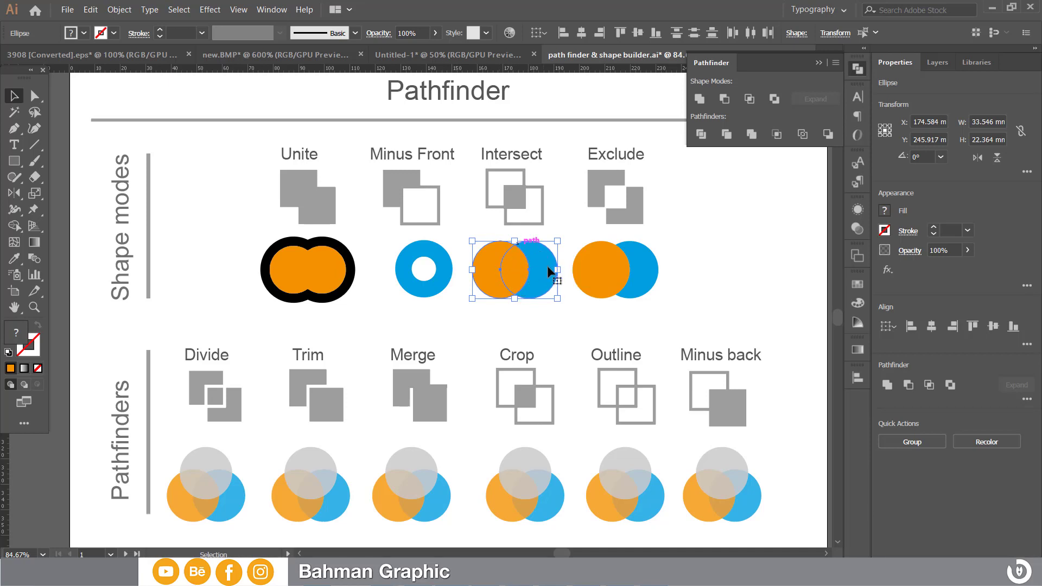
Apply Intersect to the Intersect pair, leaving only the orange lens-shaped overlap
left_click(749, 103)
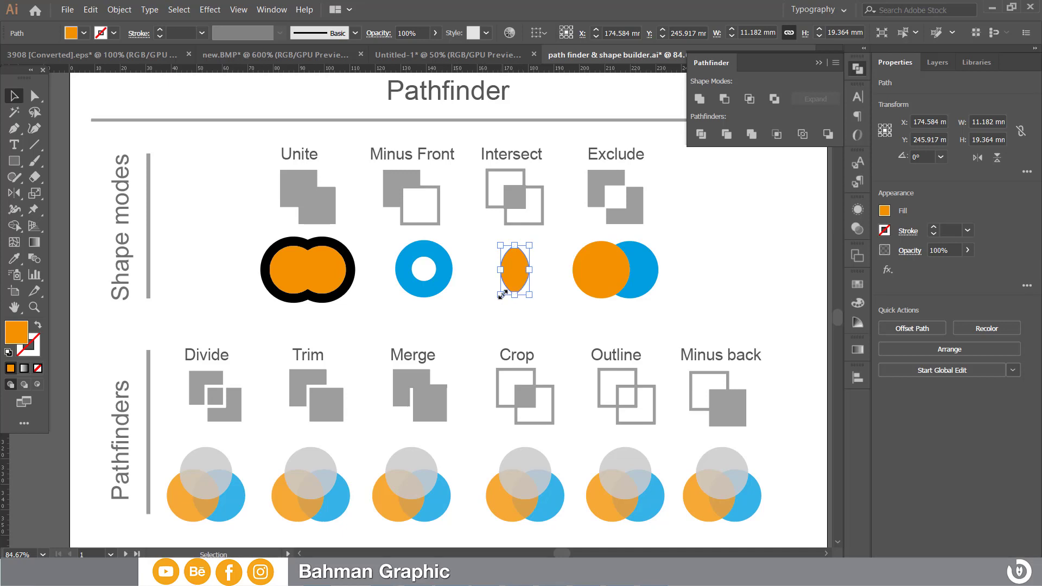
left_click_drag(635, 318, 582, 276)
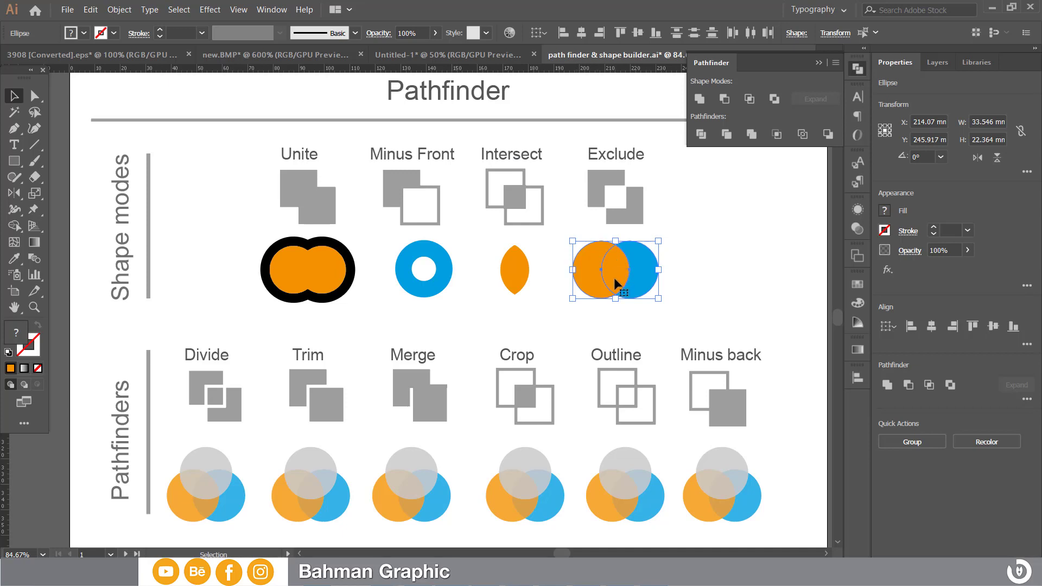
Apply Exclude to the selected Exclude circles, removing their overlap
left_click(773, 99)
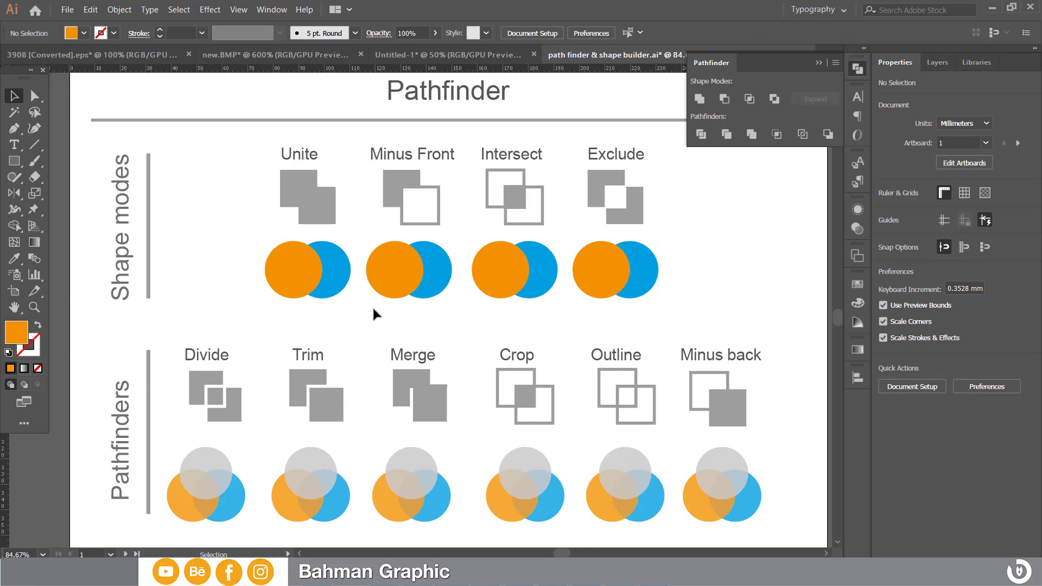
Alt-apply Minus Front to the Minus Front circles to make an editable compound shape
left_click_drag(406, 307, 445, 264)
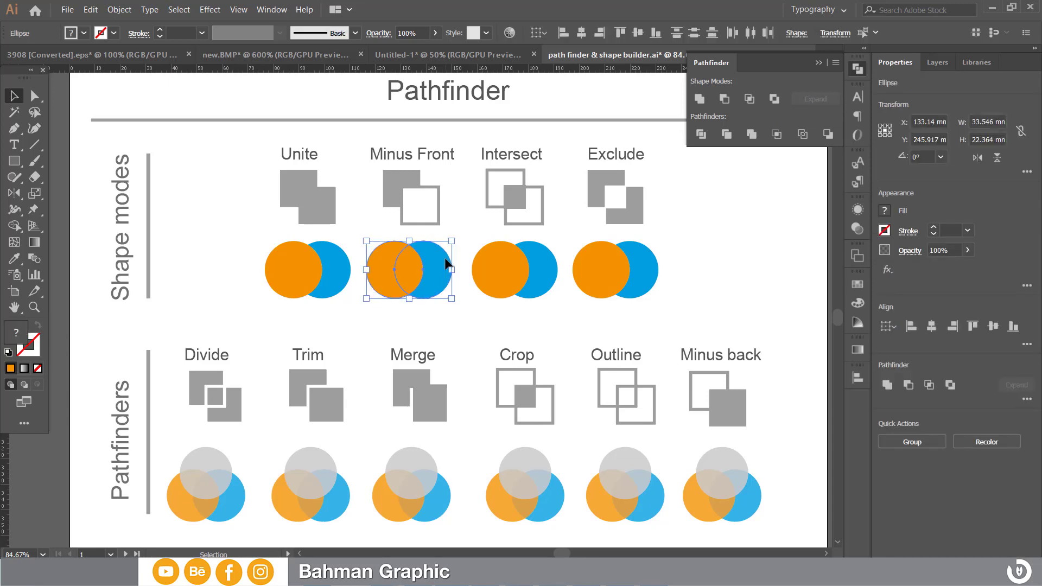
key("alt")
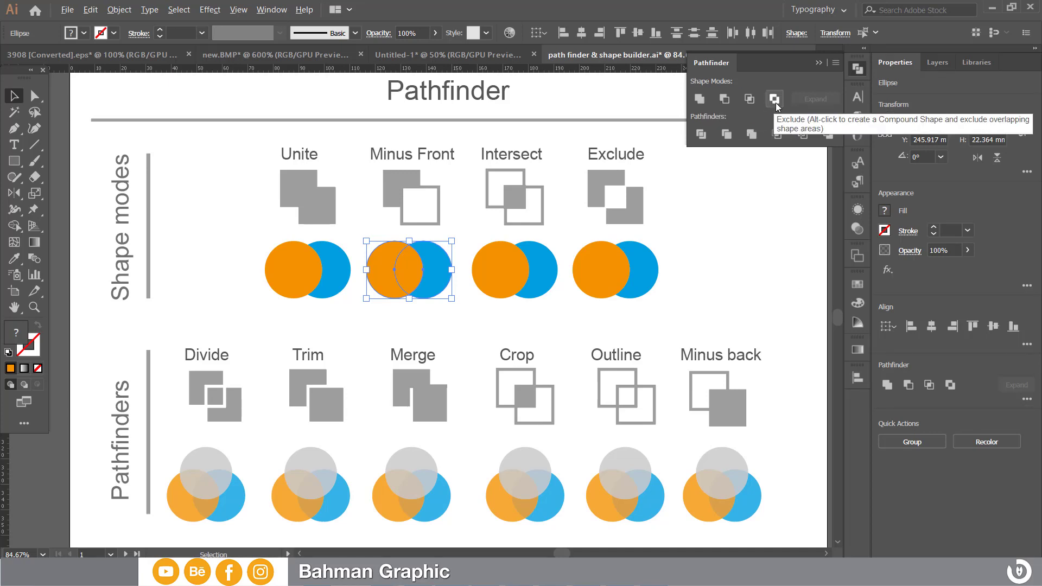
left_click(725, 99, "alt")
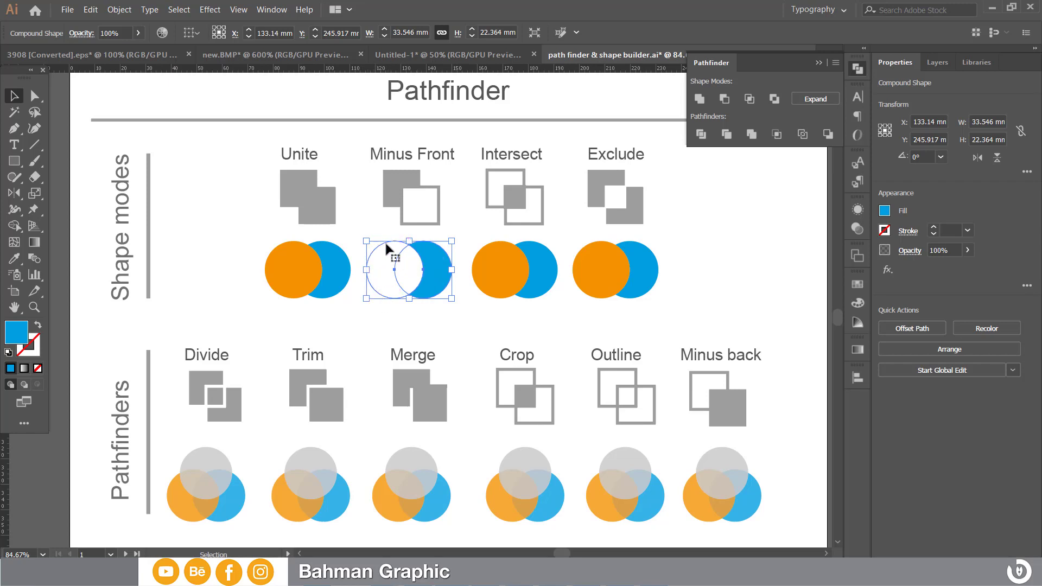
Inside the compound shape, shrink the front circle to about 9.8 mm and nudge it down
double_click(421, 270)
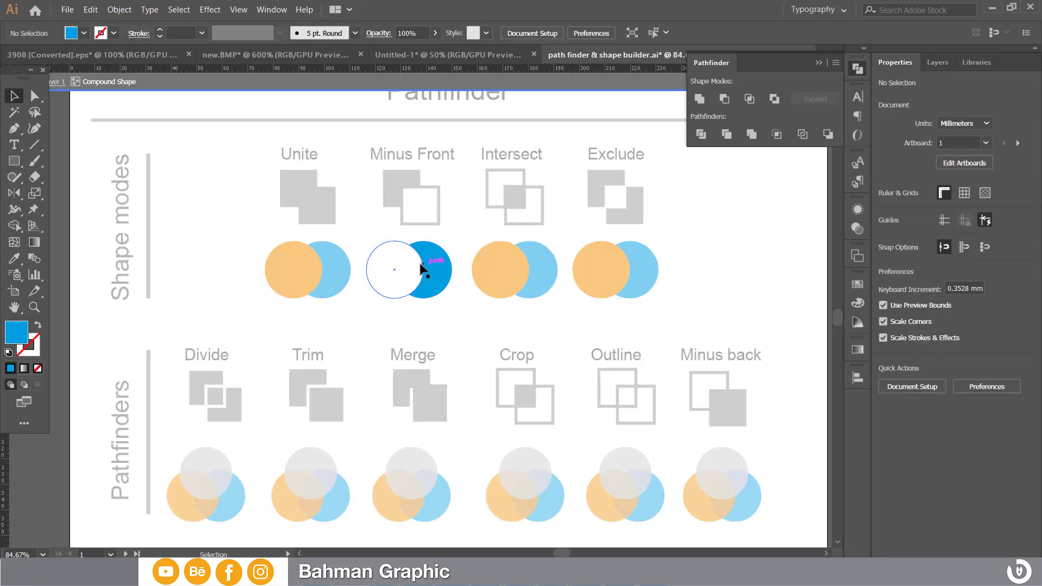
mouse_move(421, 265)
left_mouse_down()
mouse_move(436, 262)
mouse_move(381, 259)
left_mouse_up()
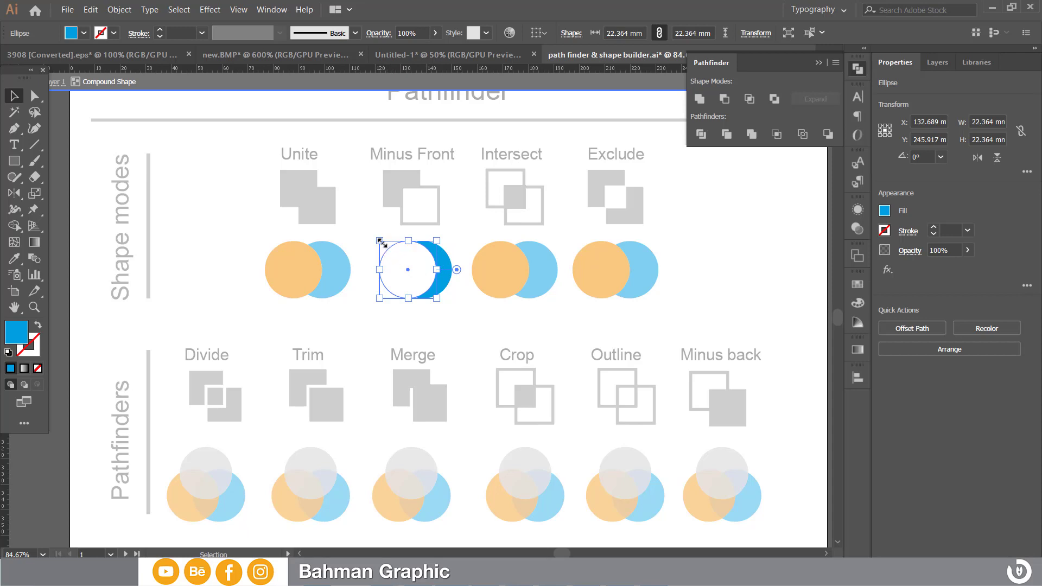
left_click_drag(381, 242, 411, 272)
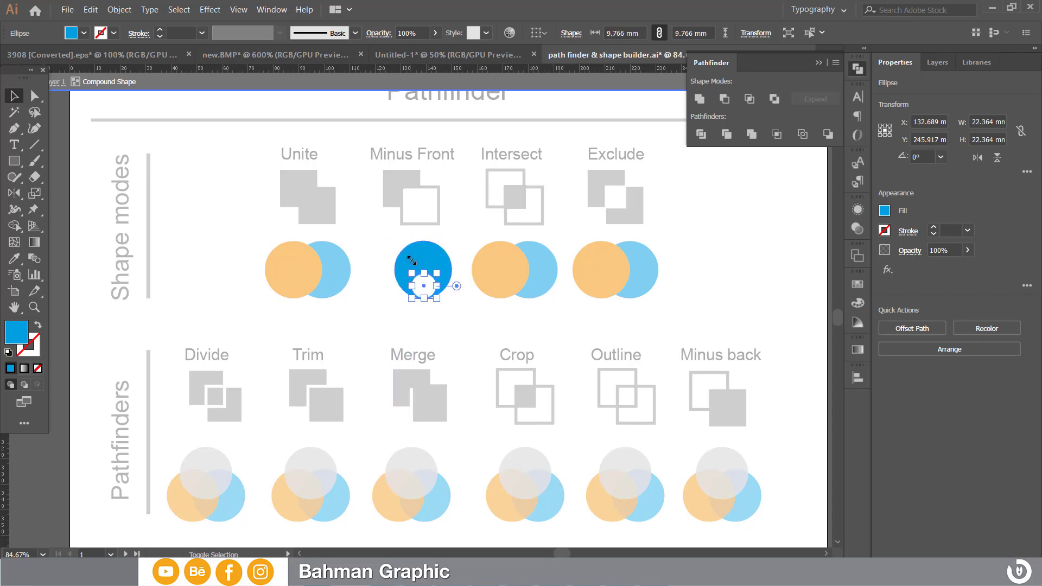
key("Down")
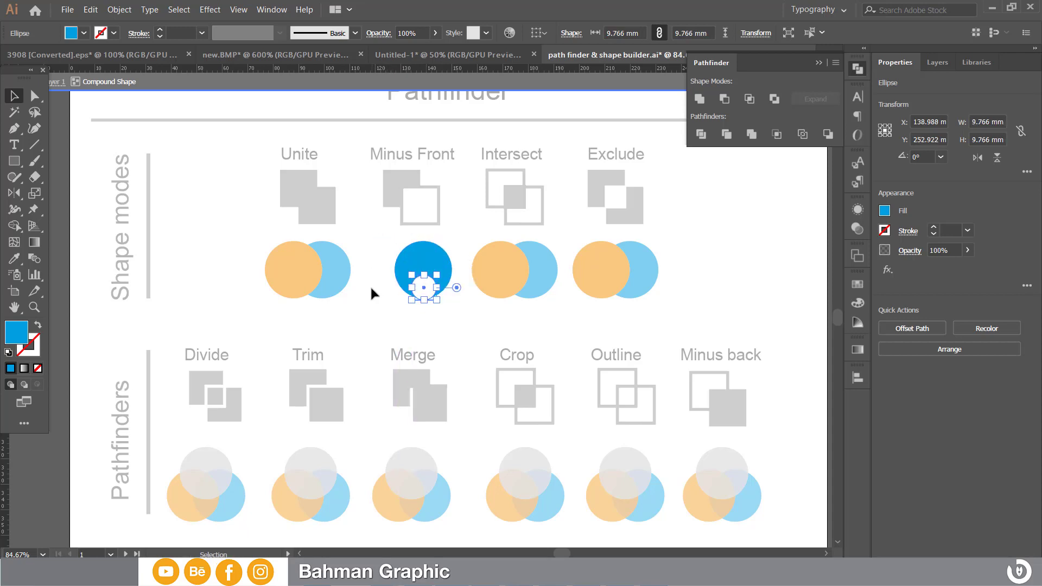
key("Down")
key("Down")
key("Down")
key("Down")
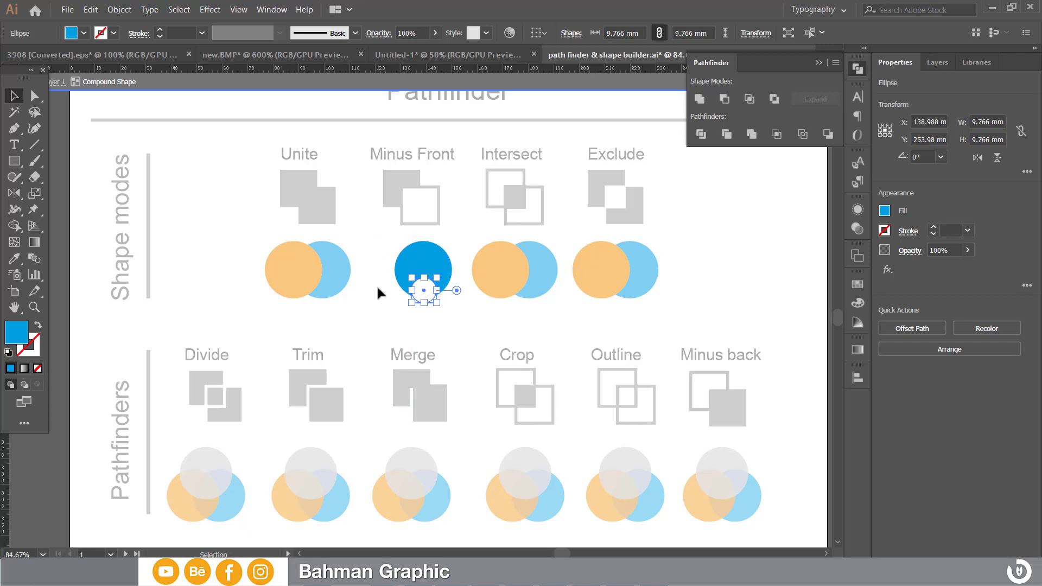
left_click(376, 284)
double_click(376, 284)
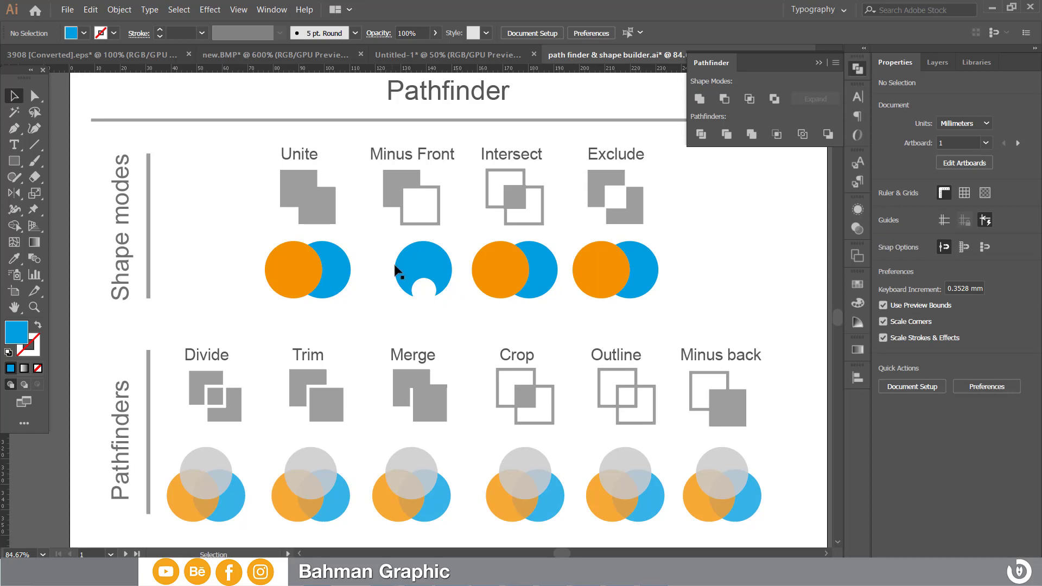
left_click(412, 258)
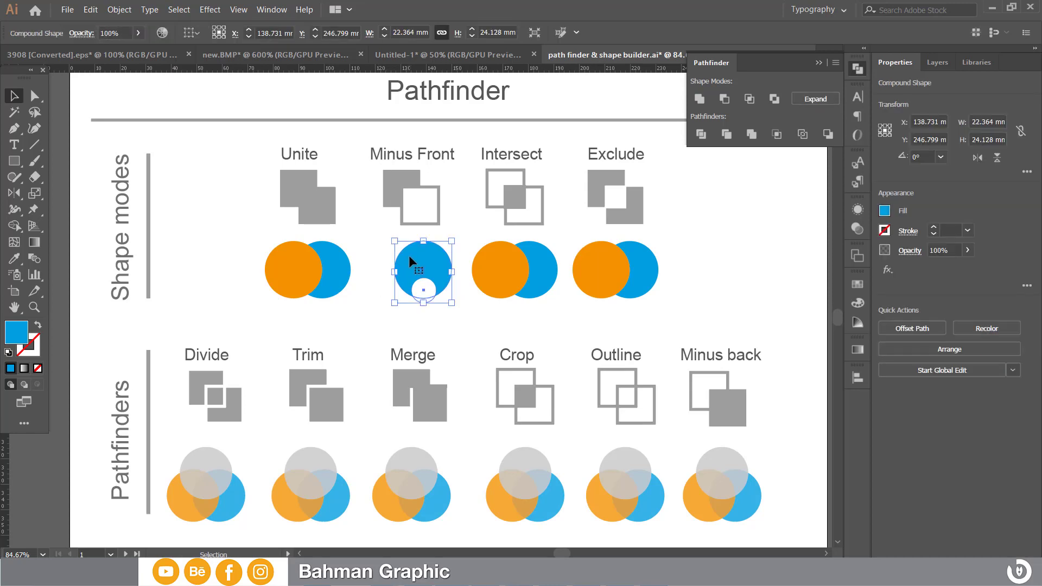
left_click(802, 99)
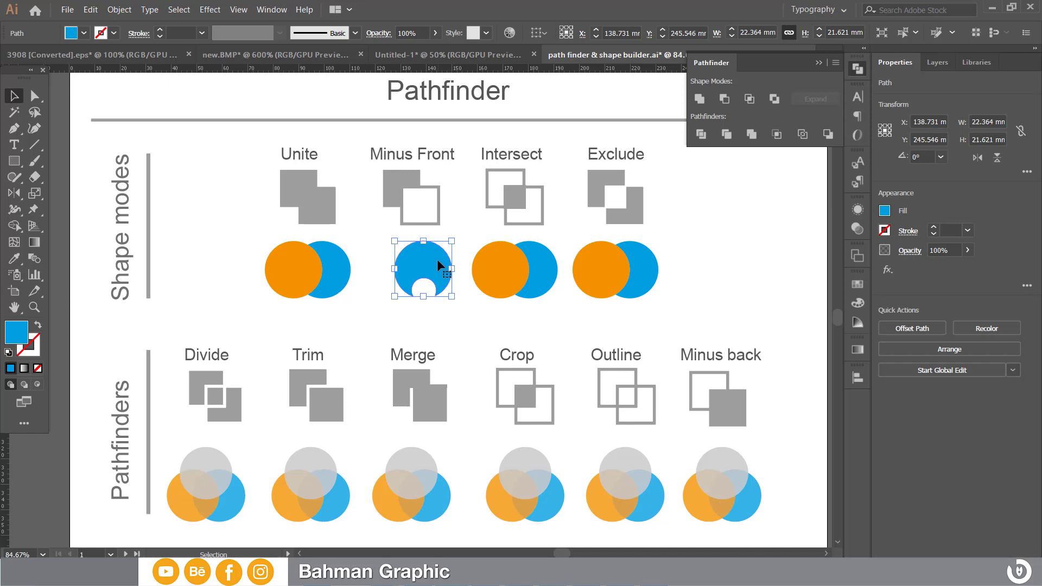
key("ctrl+z")
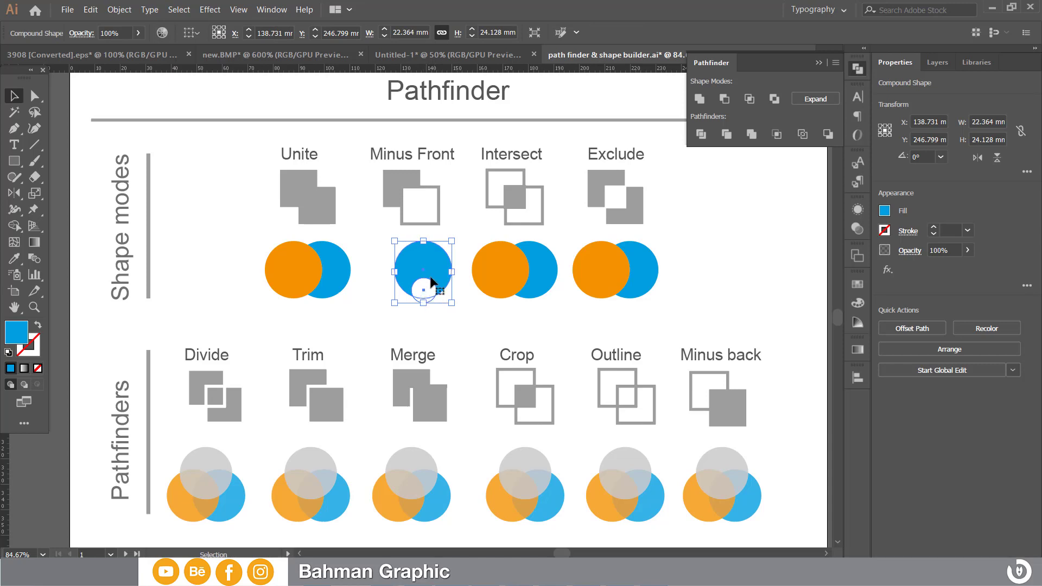
left_click(539, 260)
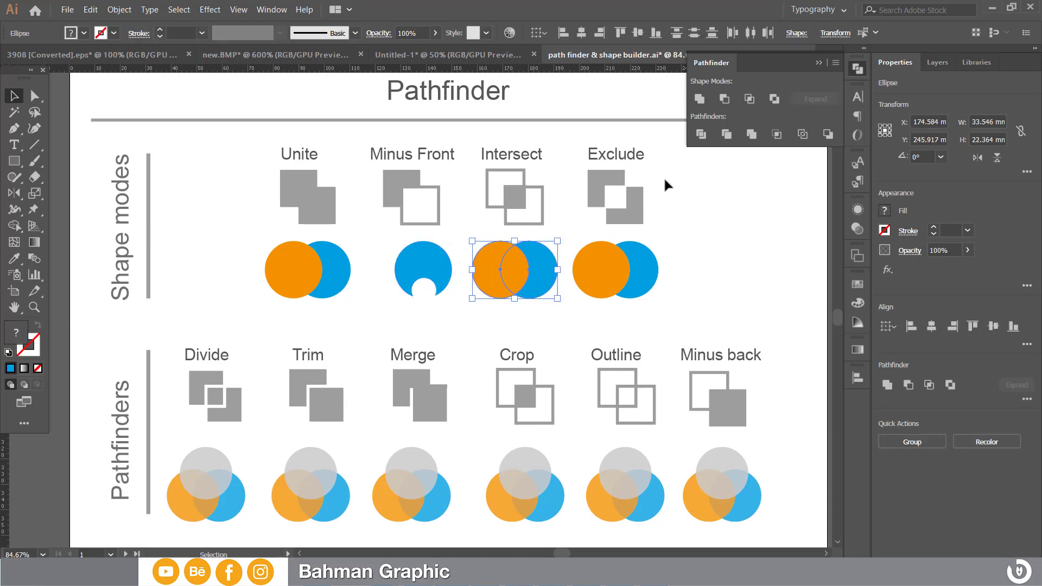
Unite the Intersect circles as a compound shape and move the left circle closer
left_click(700, 100, "alt")
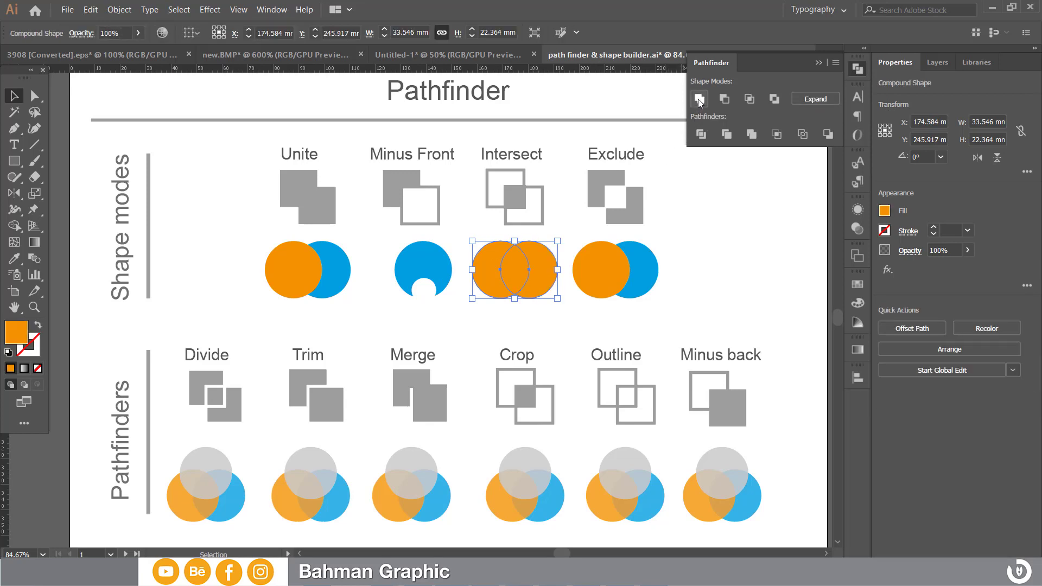
double_click(484, 250)
left_click_drag(484, 250, 500, 250)
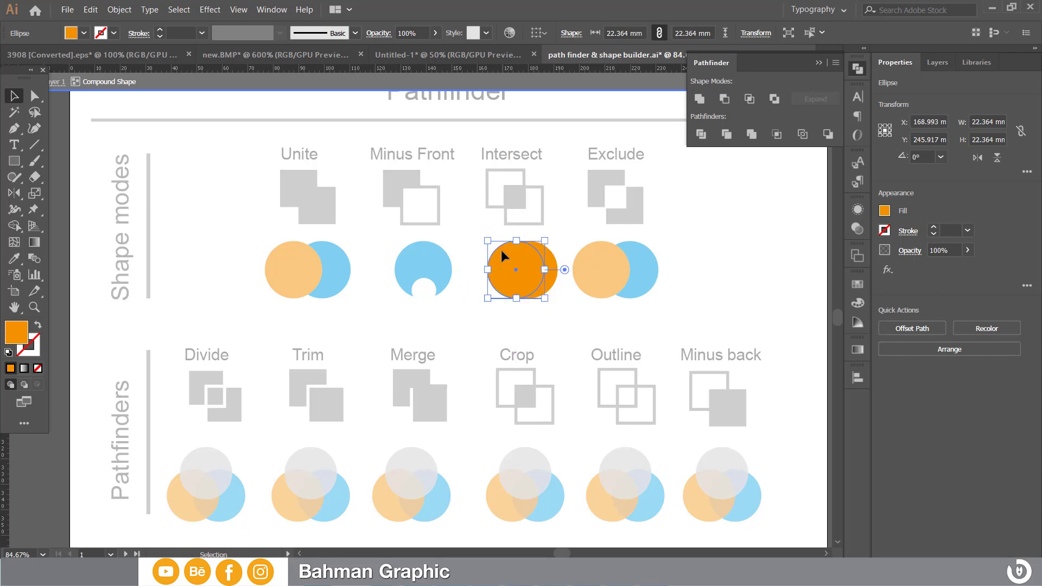
double_click(457, 302)
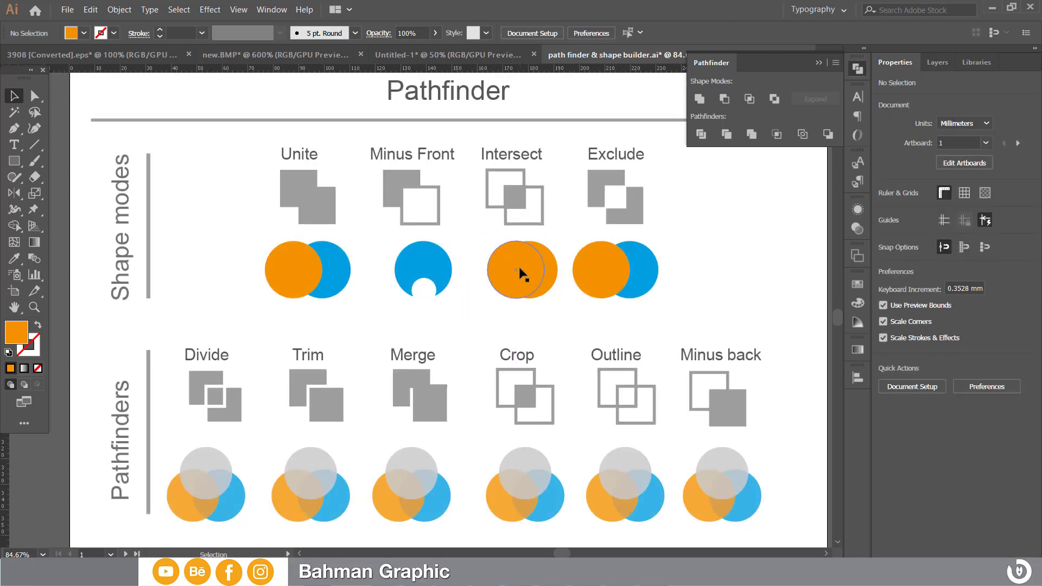
Expand the orange compound shape into a plain path
left_click(519, 266)
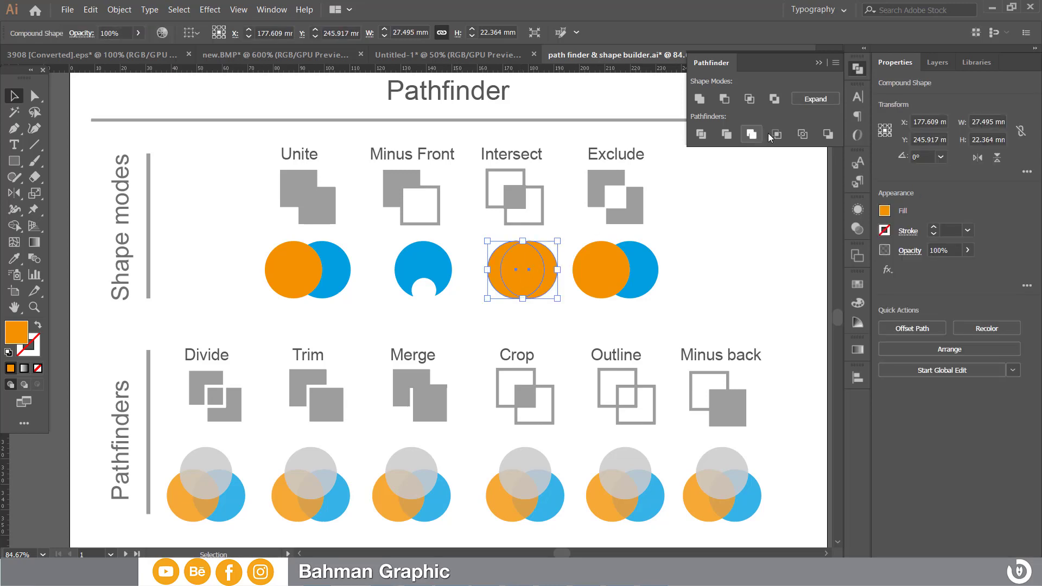
left_click(805, 100)
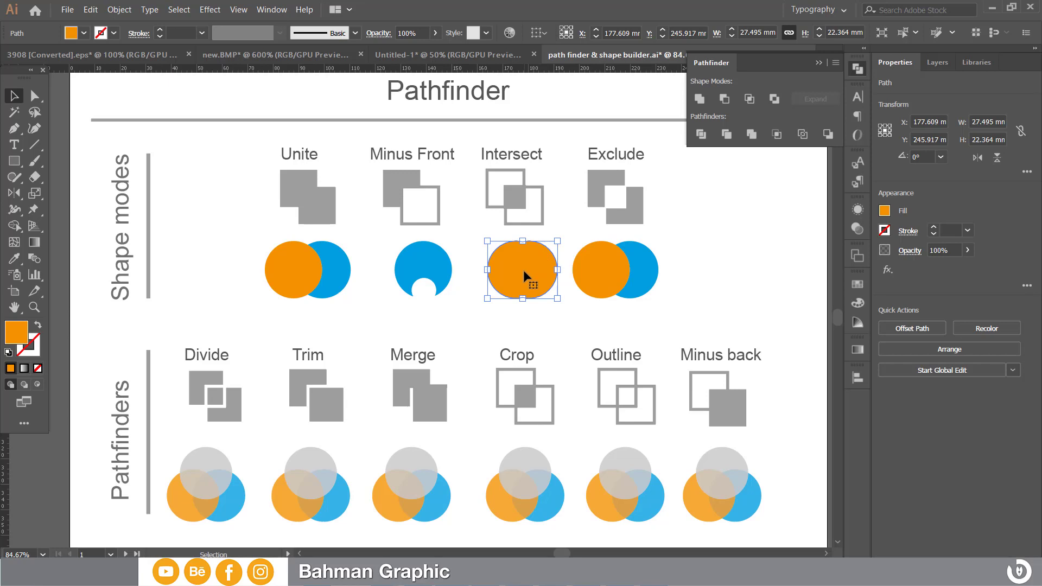
left_click(696, 227)
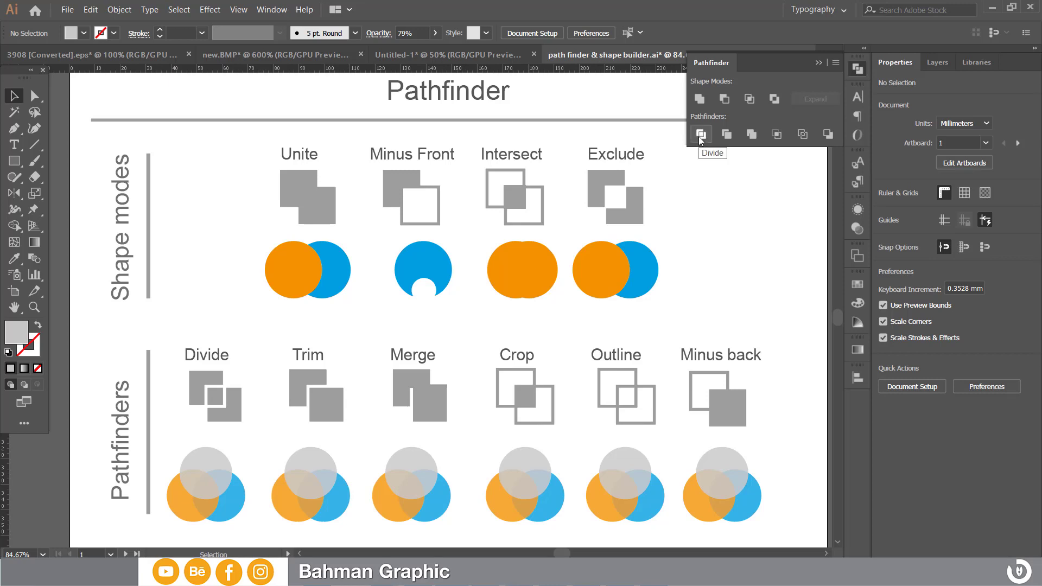
Divide the three Divide circles, ungroup the resulting pieces, and deselect everything
left_click_drag(244, 443, 171, 536)
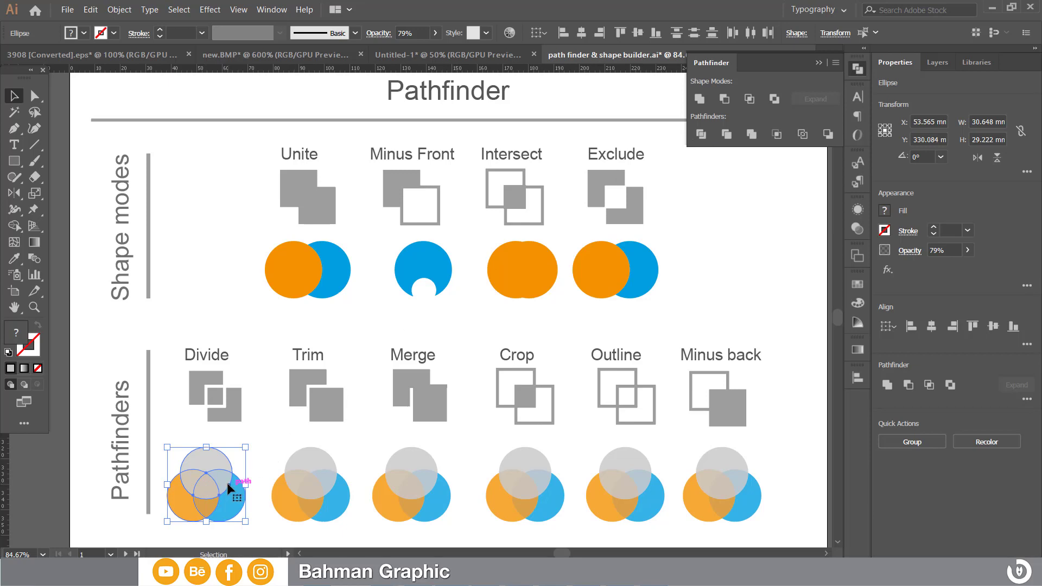
left_click(701, 135)
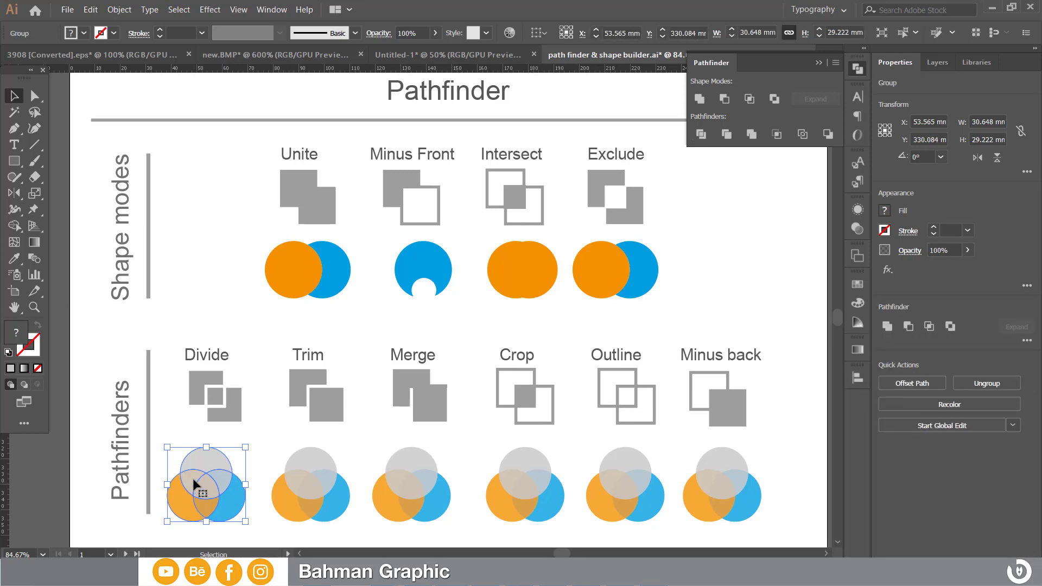
right_click(195, 466)
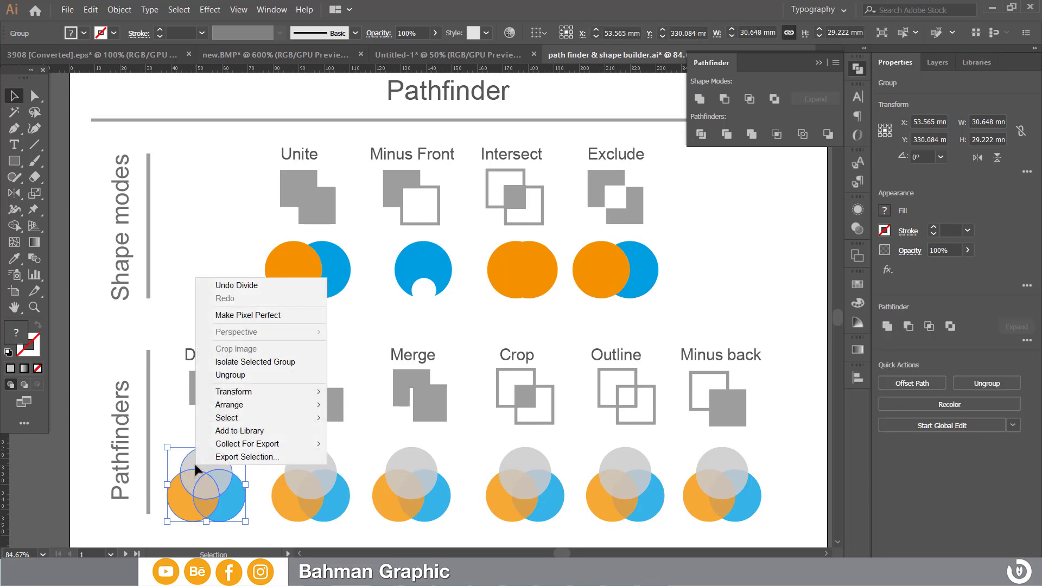
left_click(230, 375)
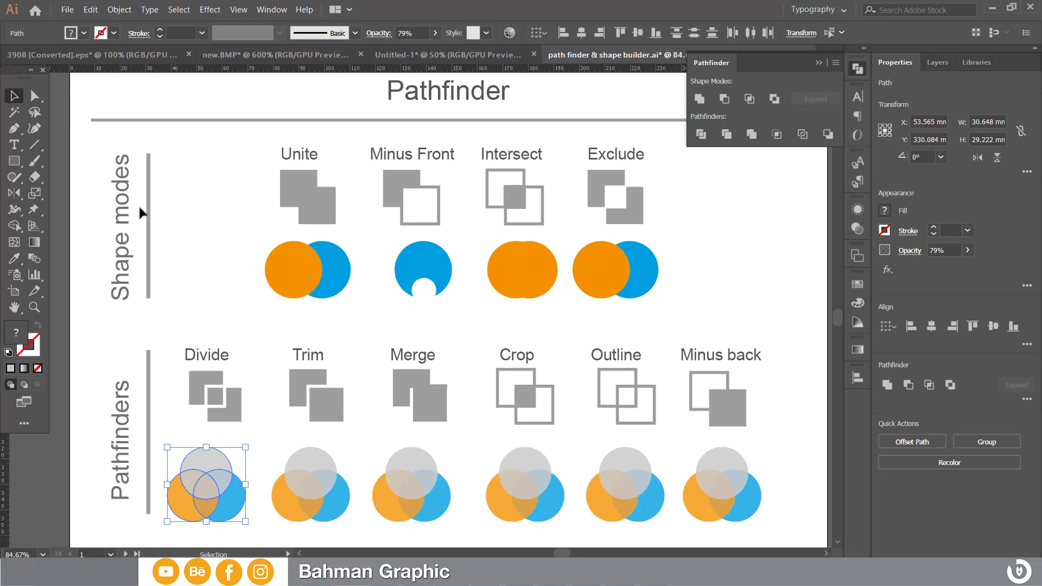
left_click(174, 11)
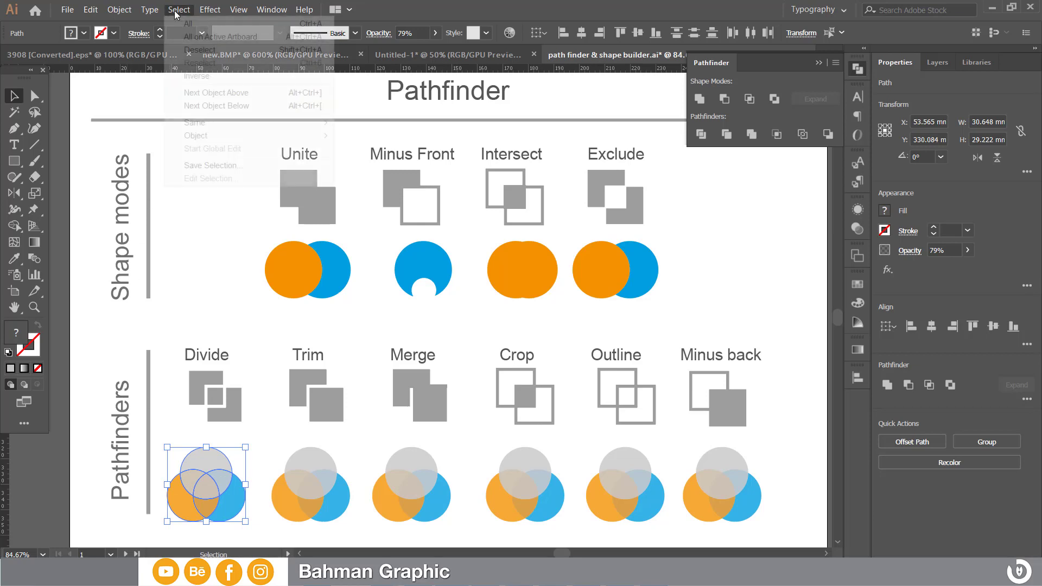
left_click(198, 50)
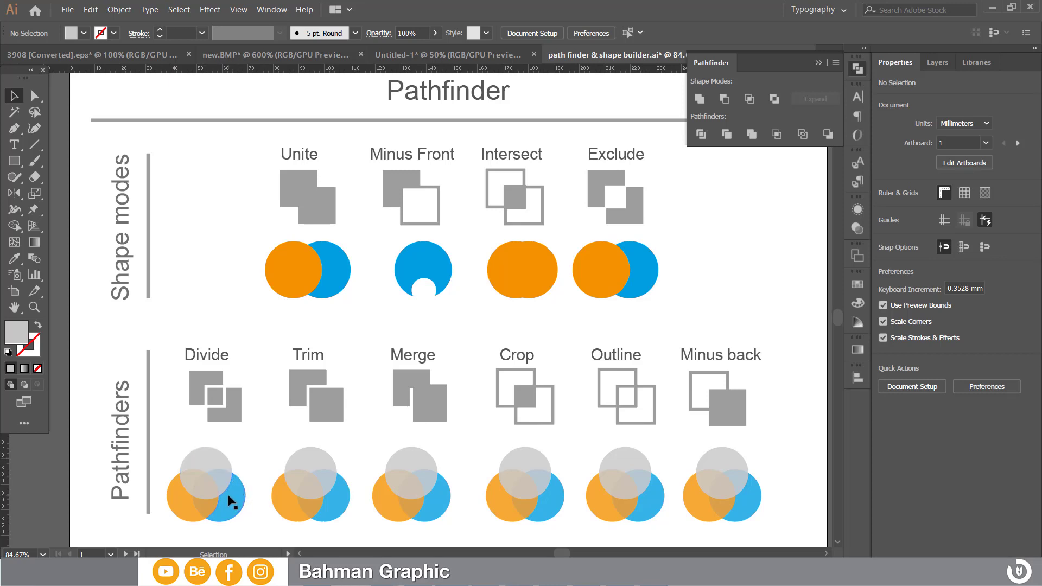
Drag the blue piece down-right, the grey top piece up, and another piece down-left
left_click_drag(232, 502, 236, 518)
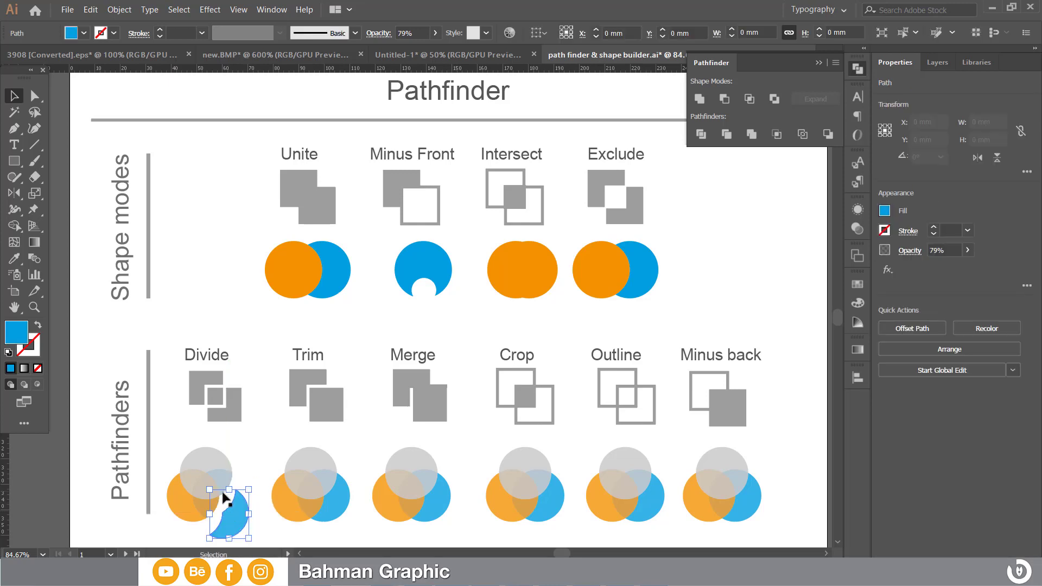
left_click_drag(213, 471, 210, 459)
left_click_drag(187, 502, 171, 526)
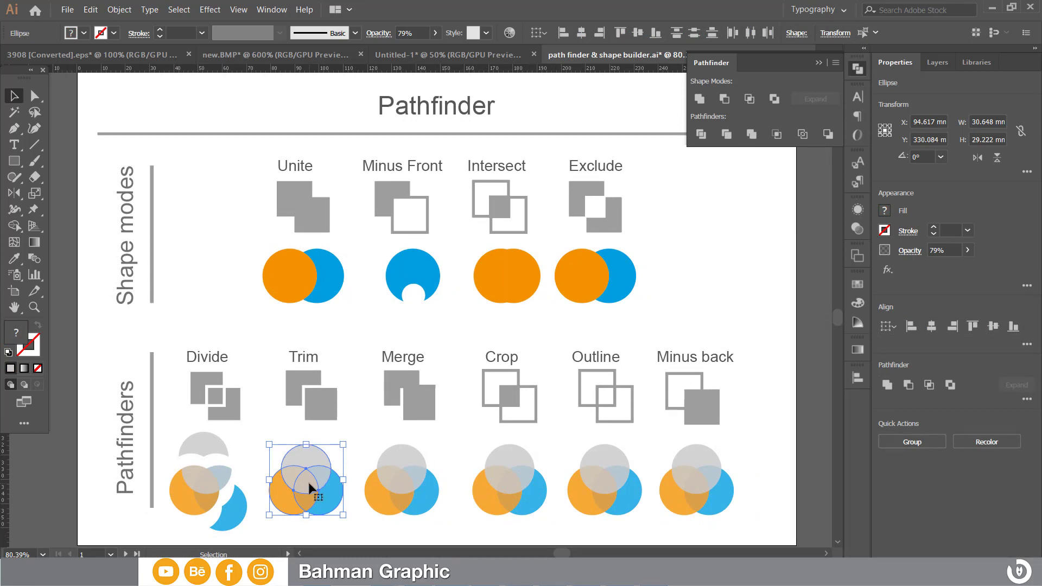
Zoom in to 200% on the selected Trim circle set
key("ctrl+equal")
key("ctrl+equal")
key("ctrl+equal")
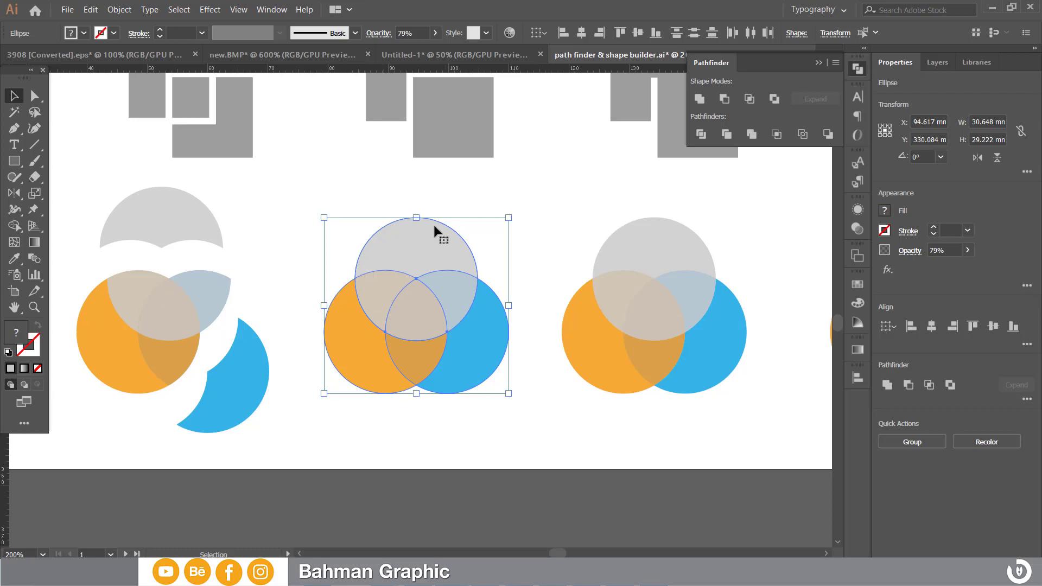
Set the Trim circles to 100% opacity and apply Pathfinder Trim
left_click(435, 33)
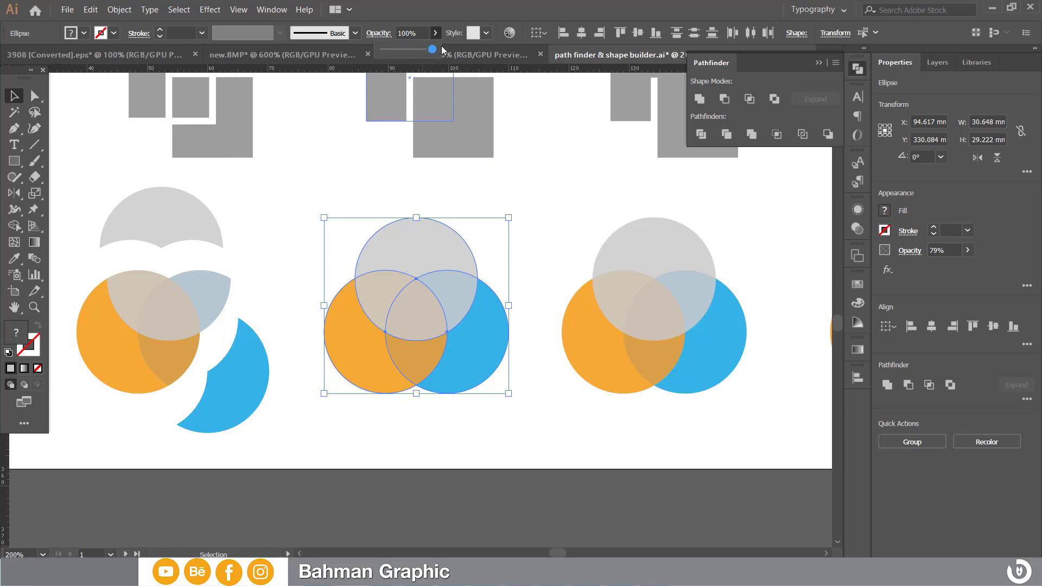
left_click_drag(422, 49, 432, 50)
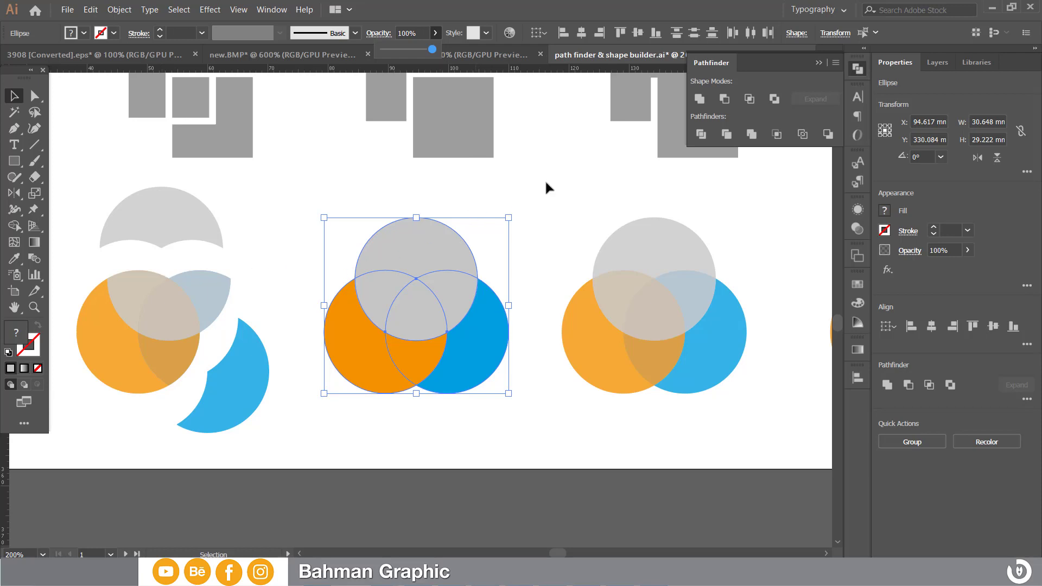
left_click(724, 132)
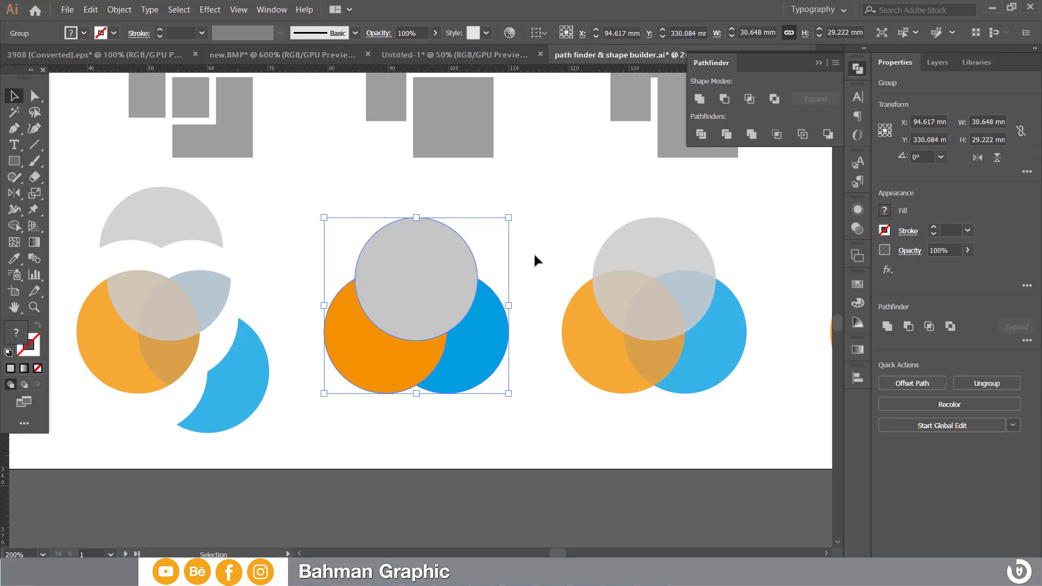
Ungroup the trimmed pieces, pull the orange piece down and inspect the blue piece
right_click(435, 308)
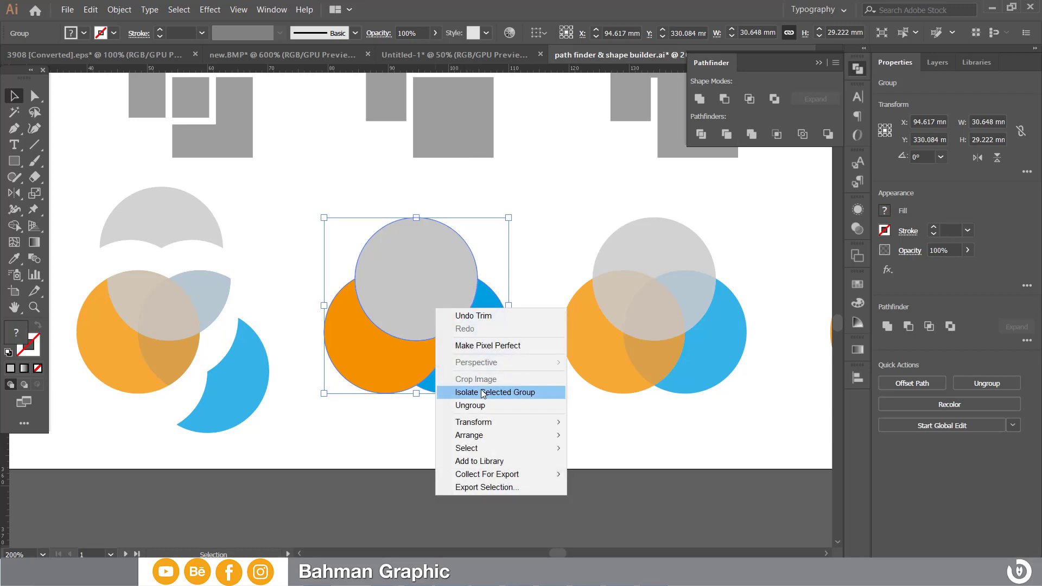
left_click(480, 406)
left_click(351, 434)
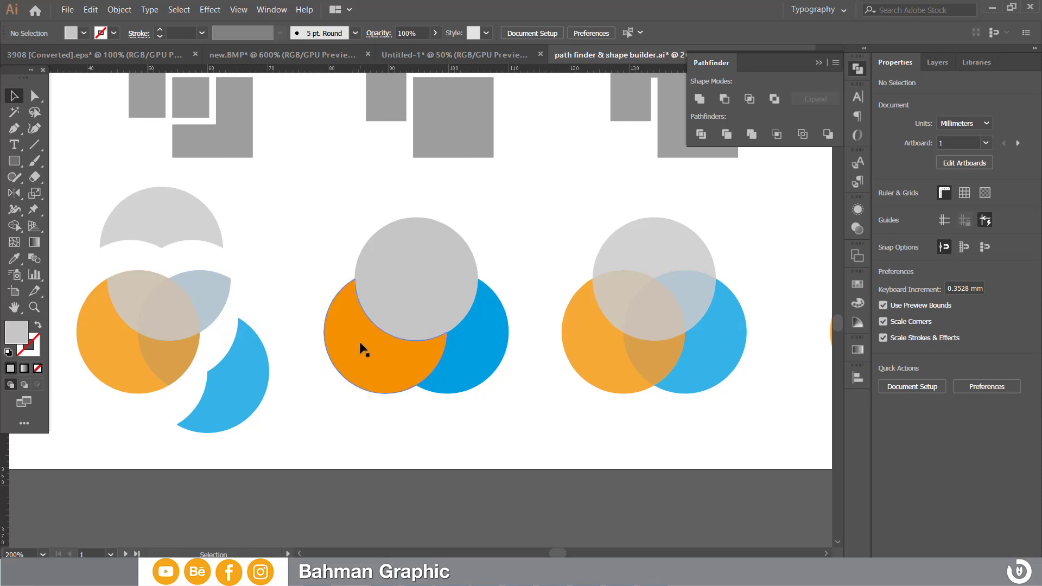
left_click_drag(360, 344, 359, 357)
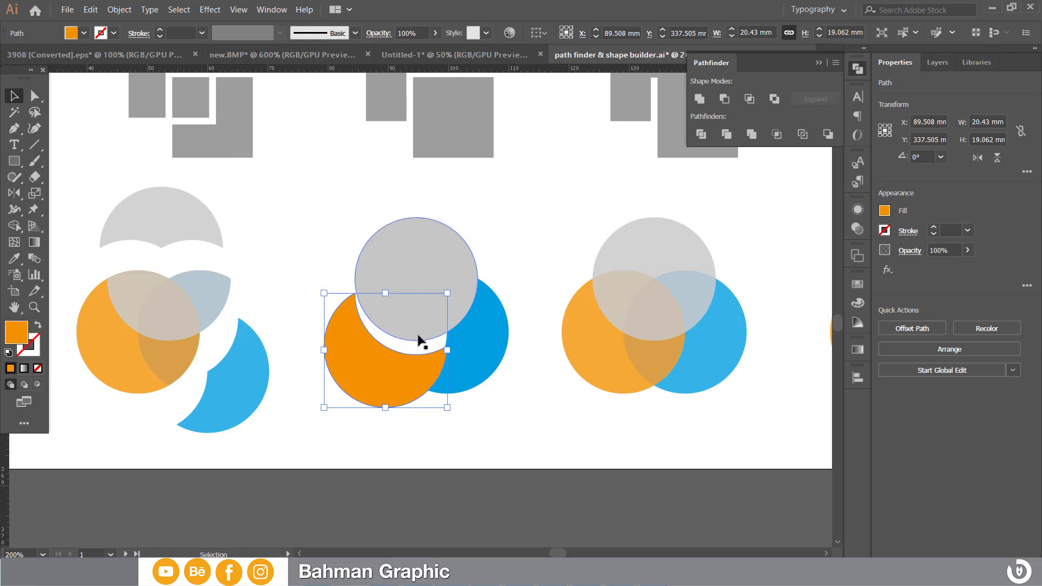
left_click(471, 325)
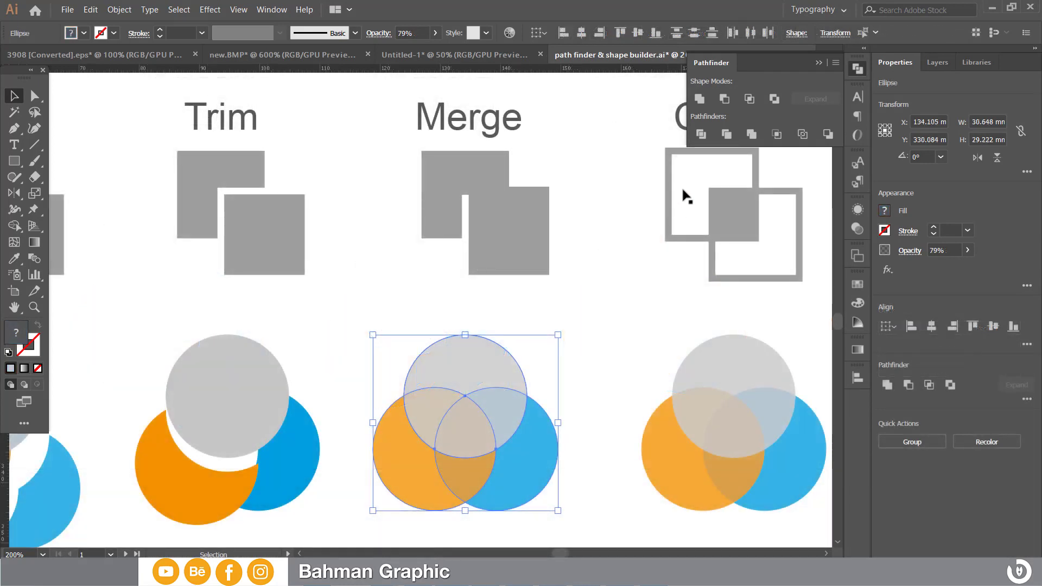
Raise the Merge circles' opacity to 100% and try Pathfinder Merge on them
left_click(434, 33)
left_click_drag(421, 49, 439, 50)
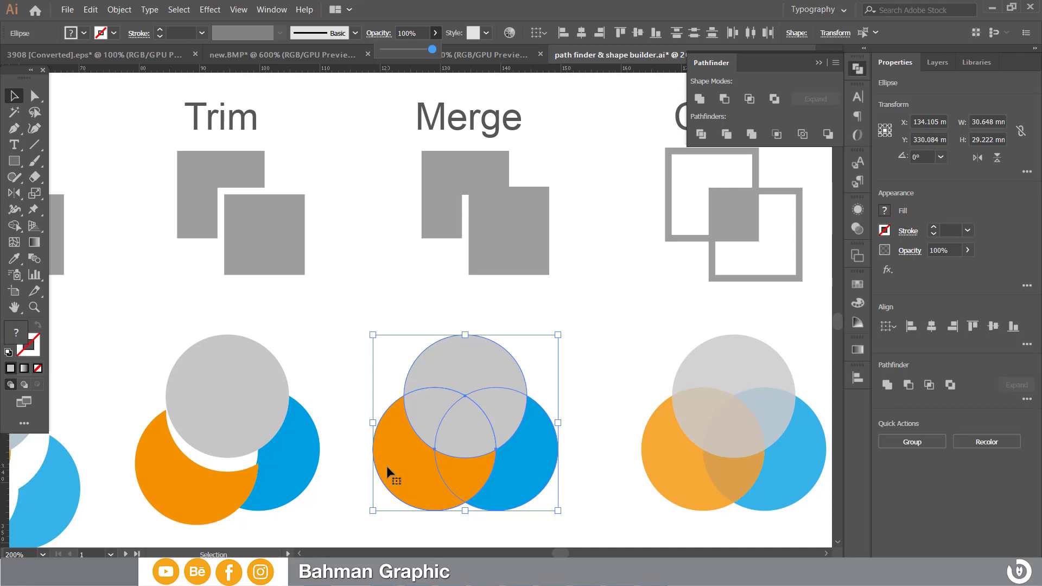
left_click(753, 134)
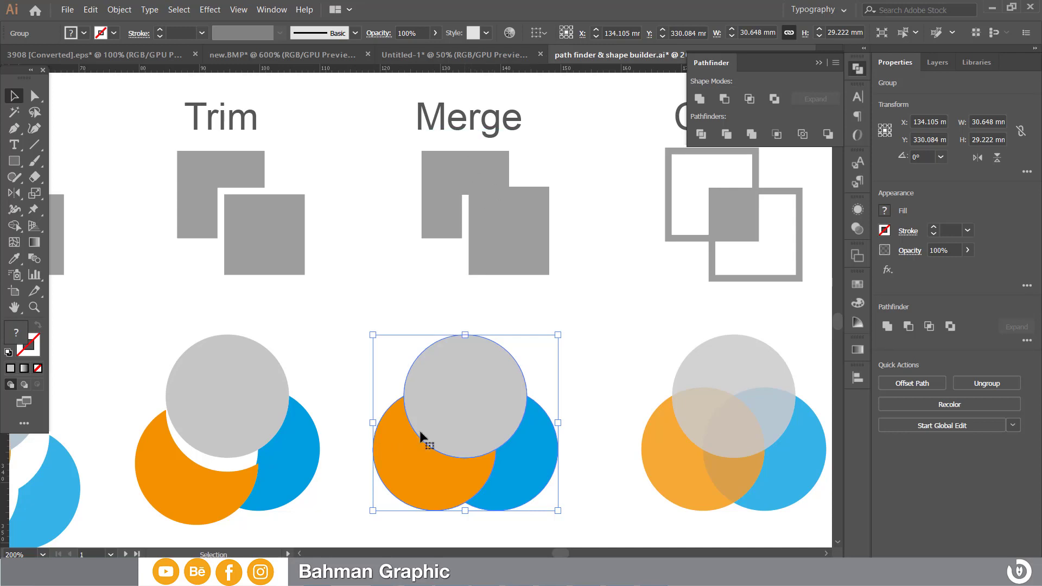
Eyedropper the top grey Merge circle orange, then reselect all three circles
key("ctrl+shift+g")
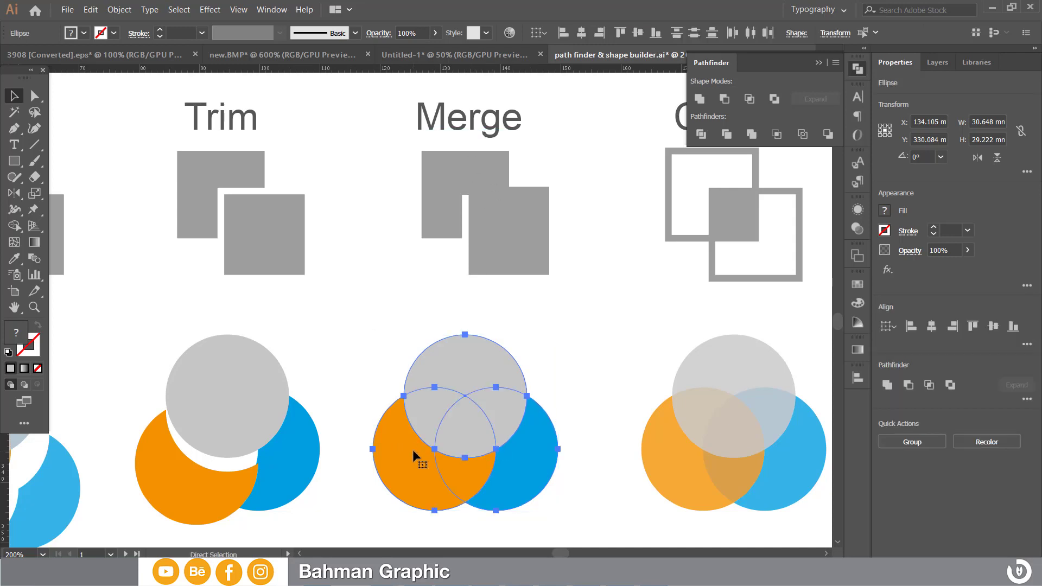
left_click(342, 375)
left_click(440, 361)
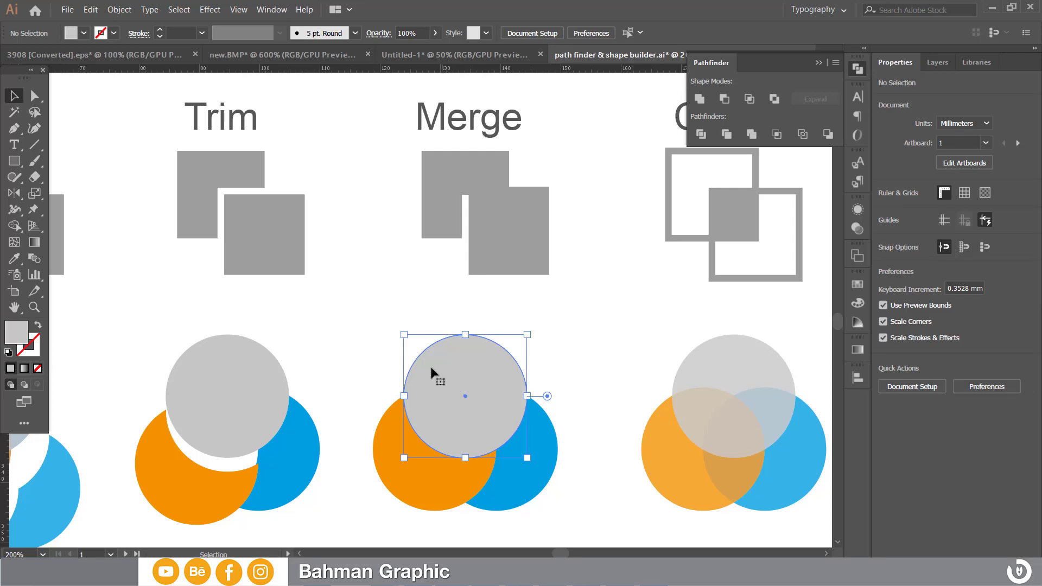
key("i")
left_click(411, 460)
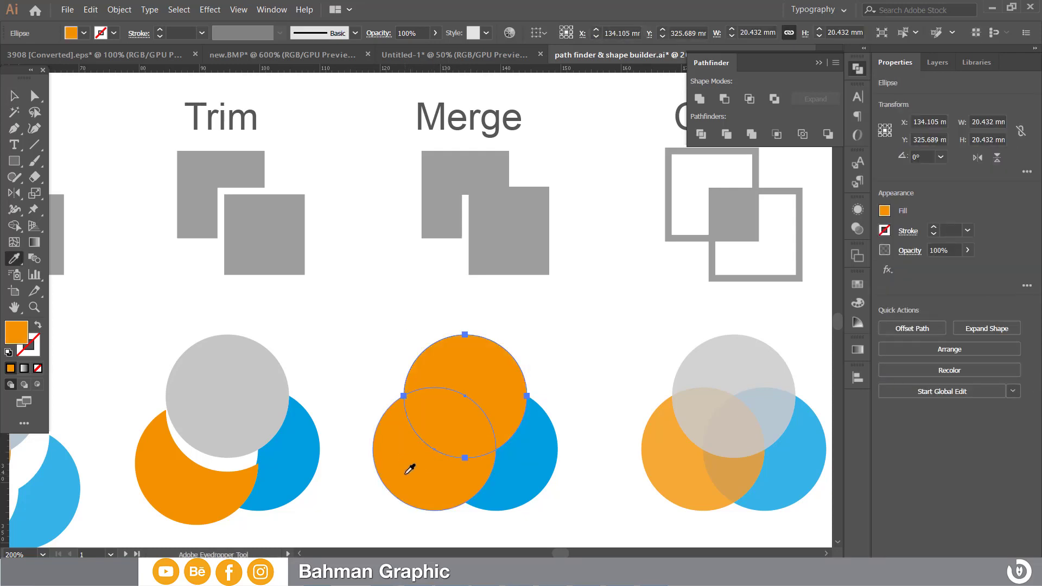
left_click(14, 95)
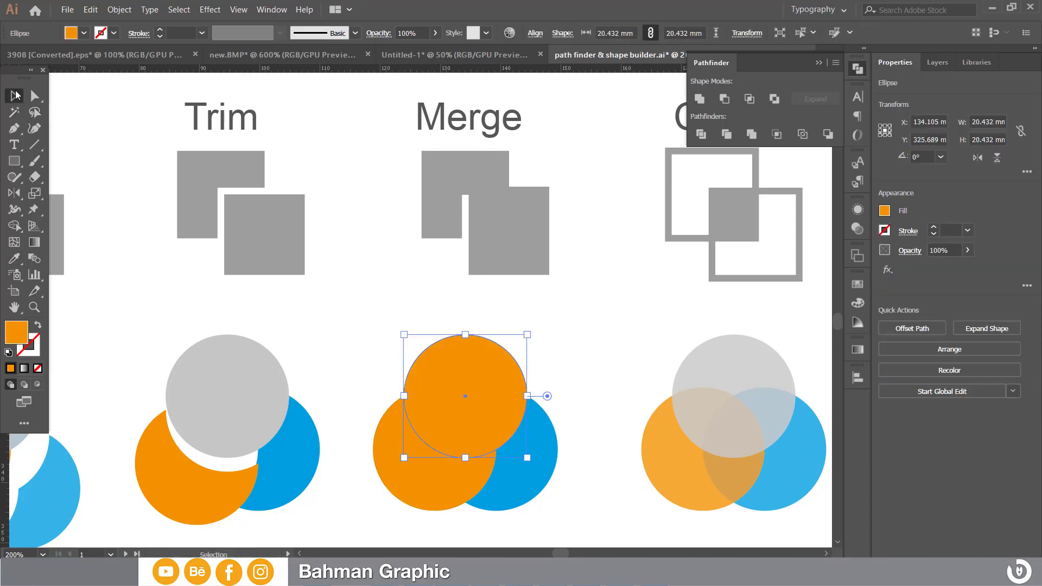
left_click_drag(563, 354, 380, 524)
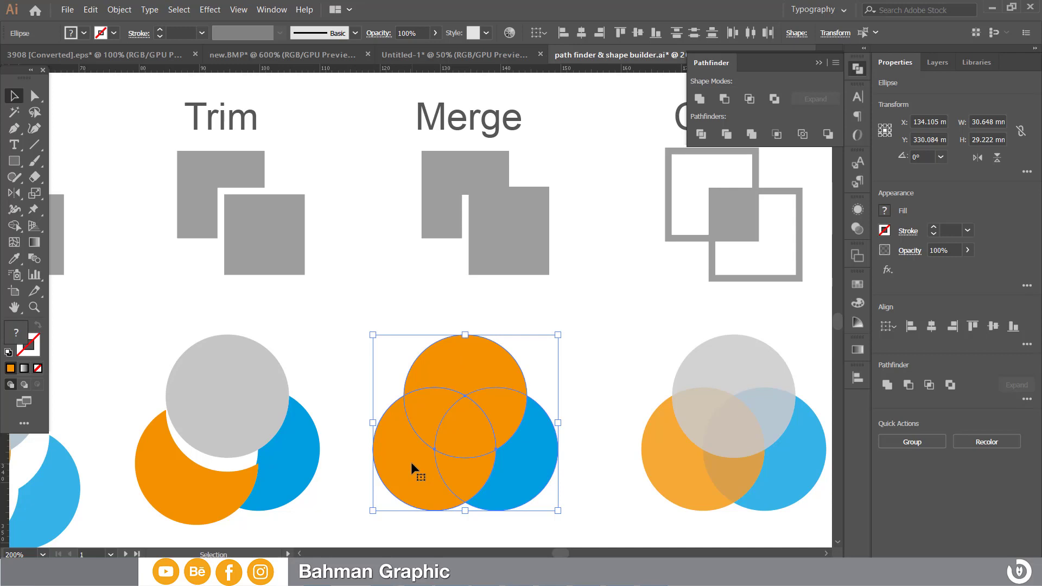
Merge the circles, ungroup the result and drag the blue crescent away from the orange shape
left_click(753, 135)
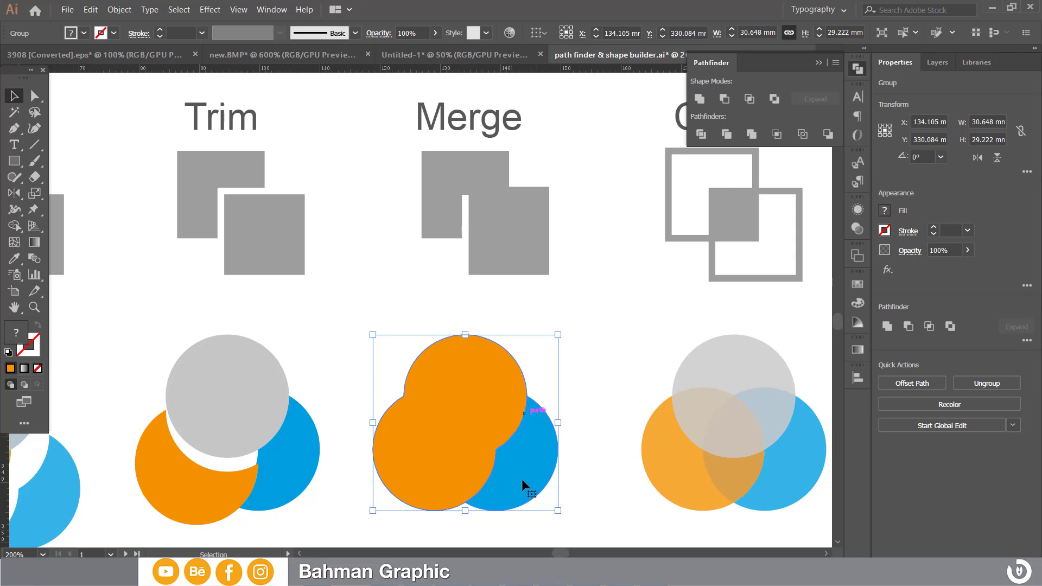
left_click(592, 427)
left_click(519, 450)
right_click(522, 443)
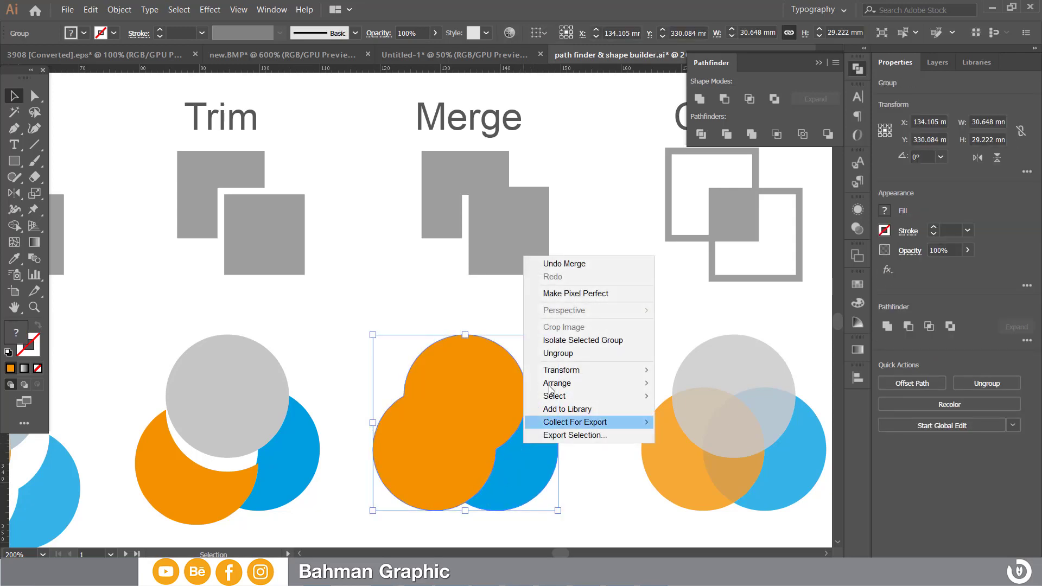
left_click(559, 351)
left_click(555, 373)
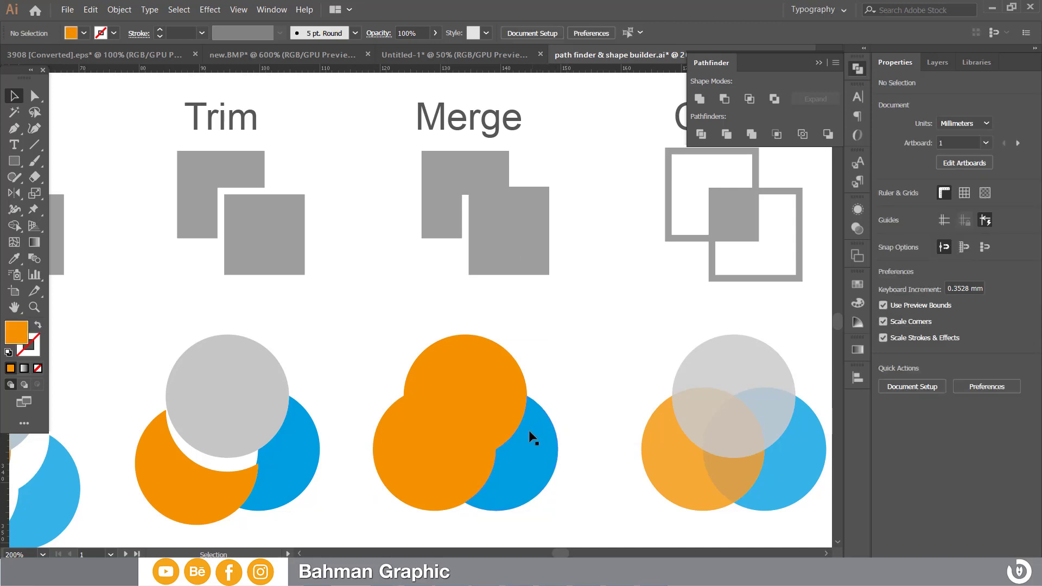
left_click_drag(512, 446, 533, 458)
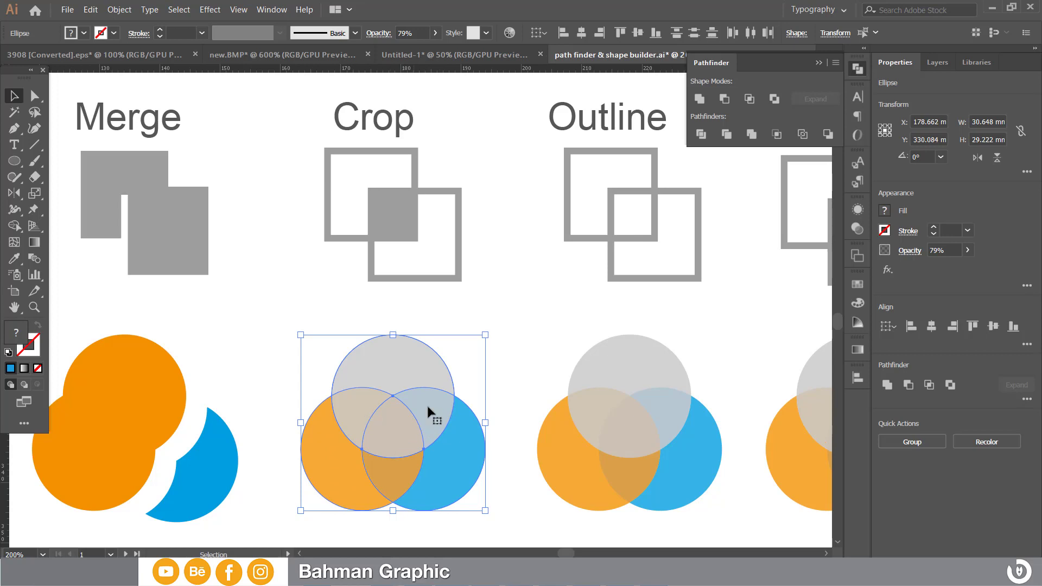
Apply Pathfinder Crop so the Crop circles are cut to the top circle's area
left_click(776, 135)
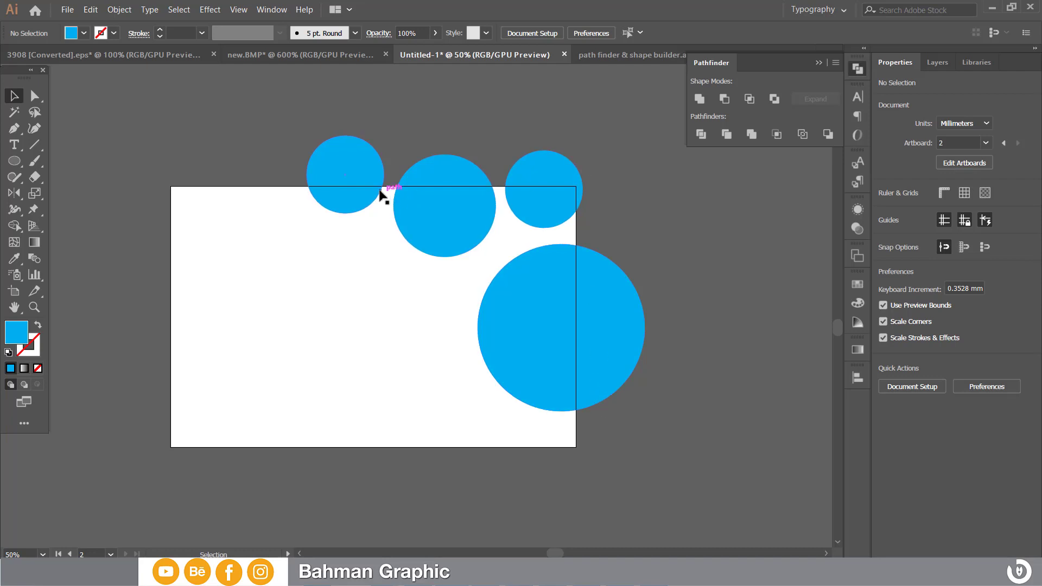
Draw a rectangle over the Untitled-1 artboard, select all, and crop the blue circles to it
left_click(14, 162)
left_click(64, 161)
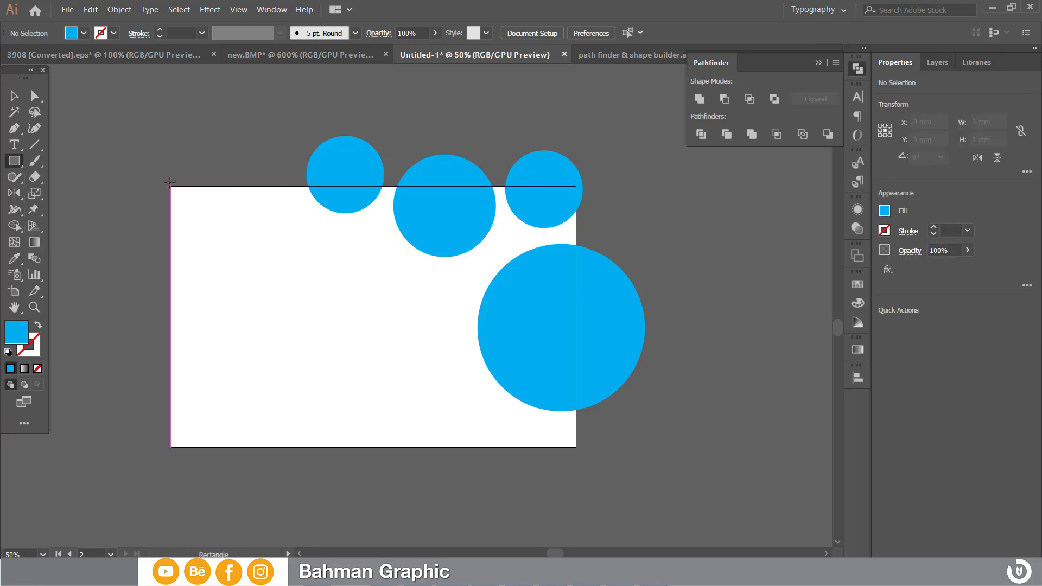
mouse_move(171, 187)
left_mouse_down()
mouse_move(541, 408)
mouse_move(575, 447)
left_mouse_up()
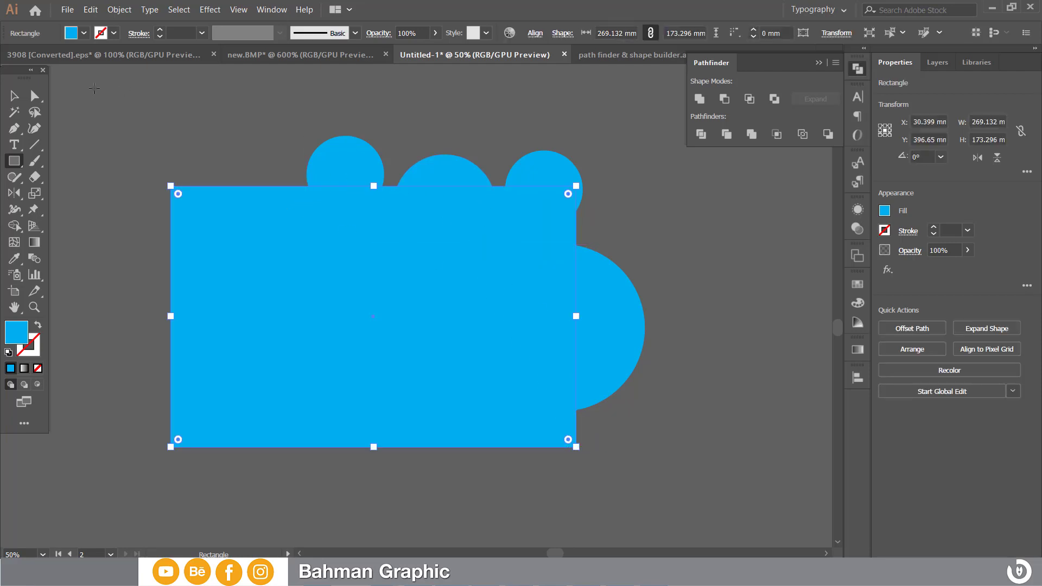
left_click(14, 111)
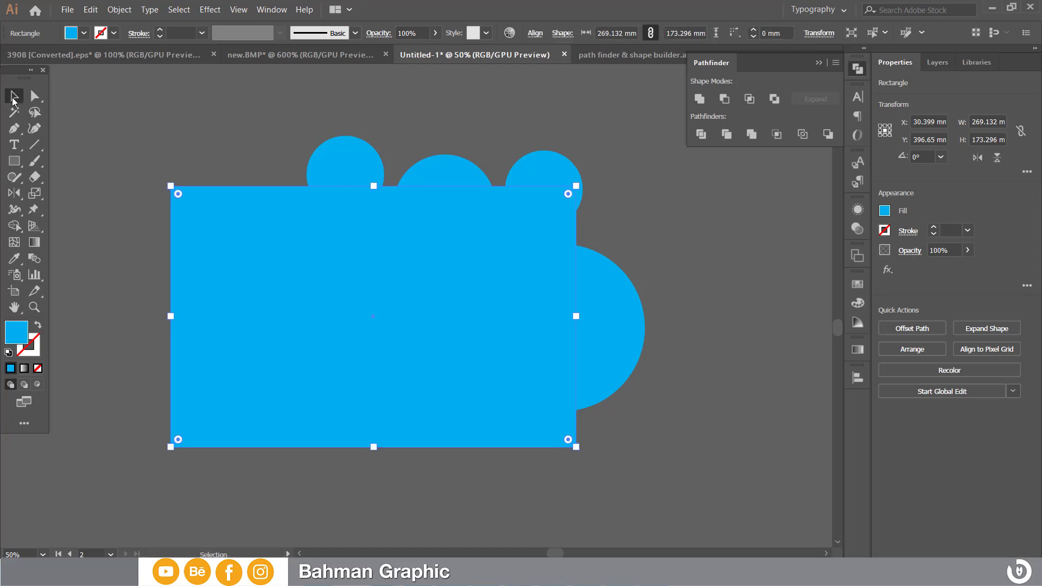
key("ctrl+a")
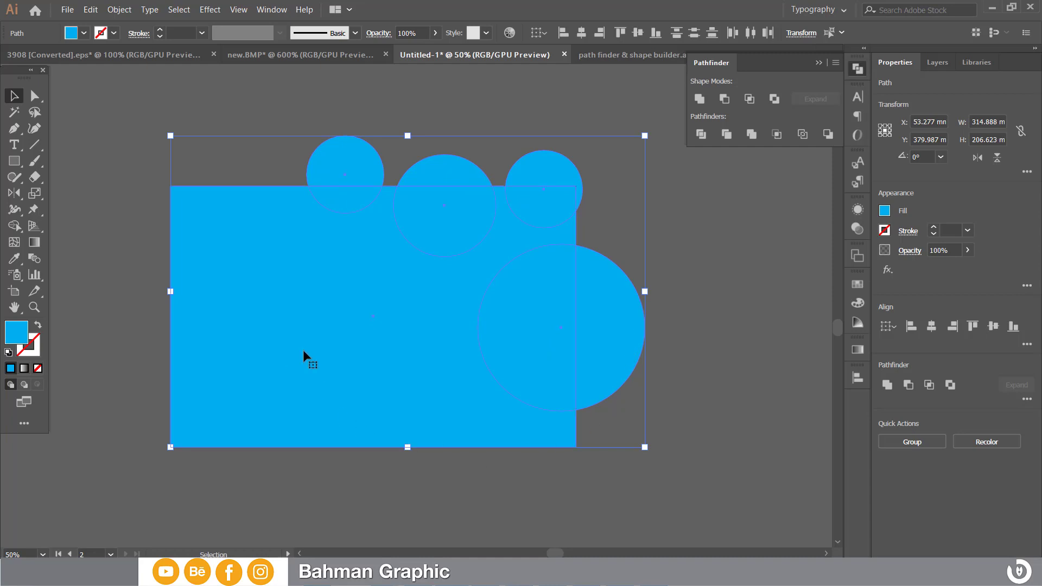
left_click(777, 136)
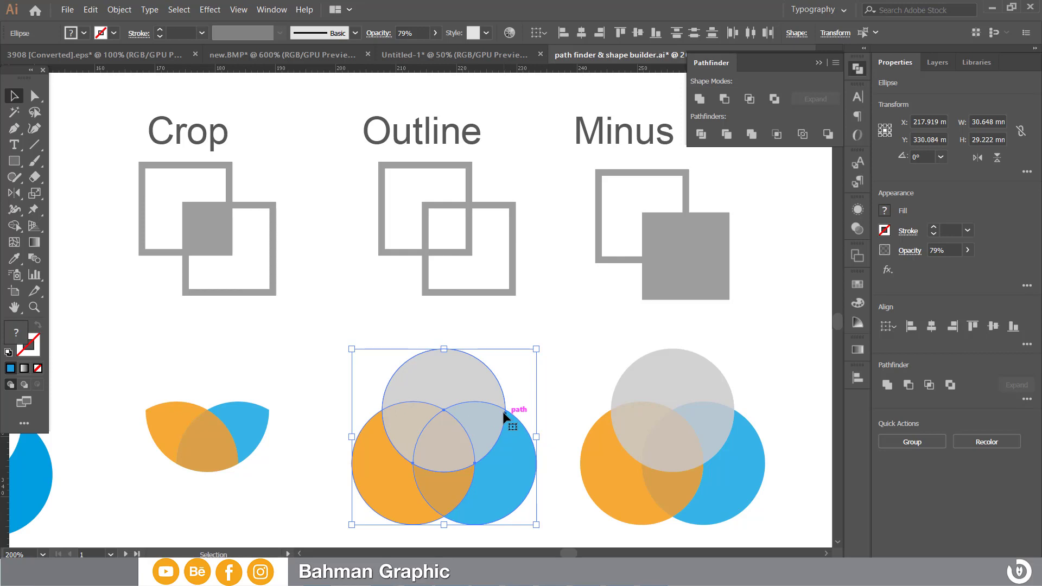
Apply Pathfinder Outline to the circles and set the stroke weight to 8 pt
left_click(802, 134)
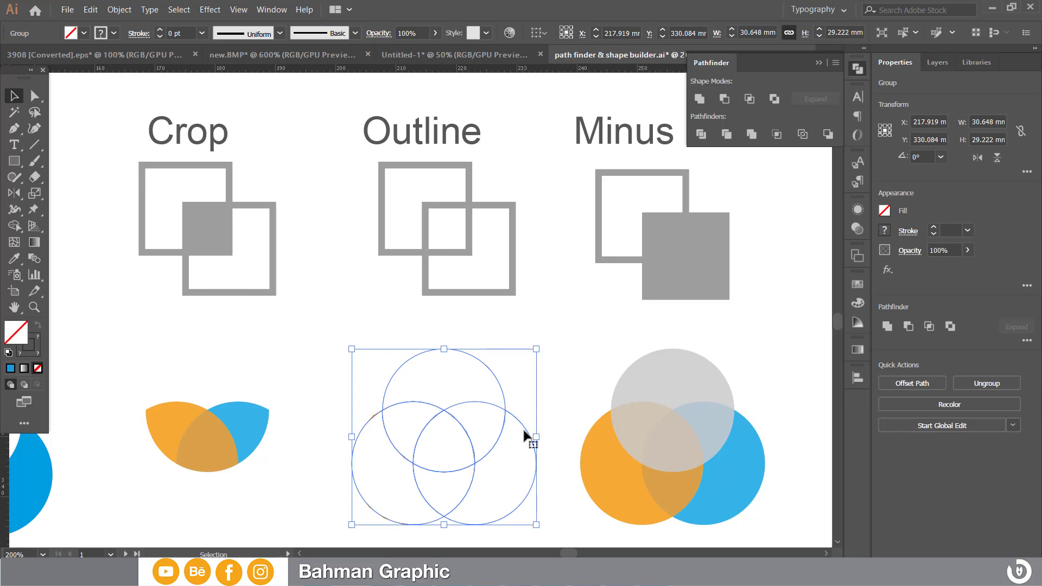
left_click(159, 30)
type("8")
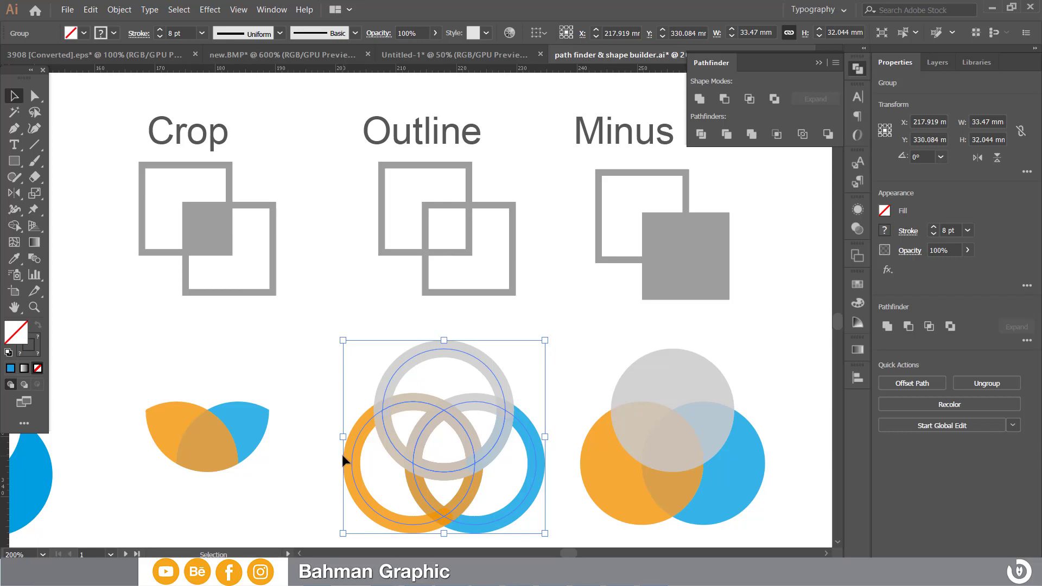
Ungroup the rings, then pull the orange left arc down-left and the grey top arc up
right_click(357, 429)
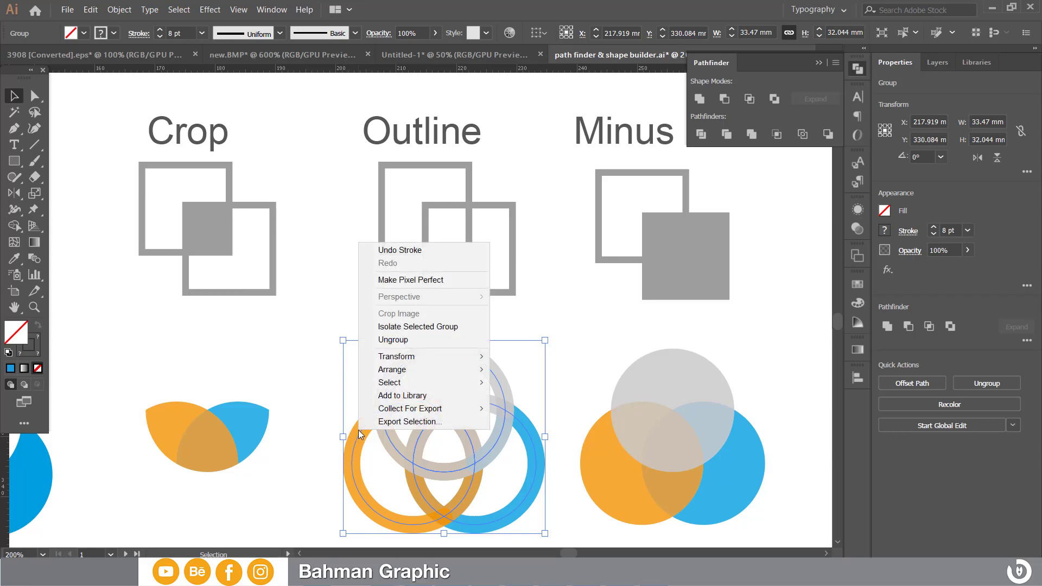
left_click(389, 340)
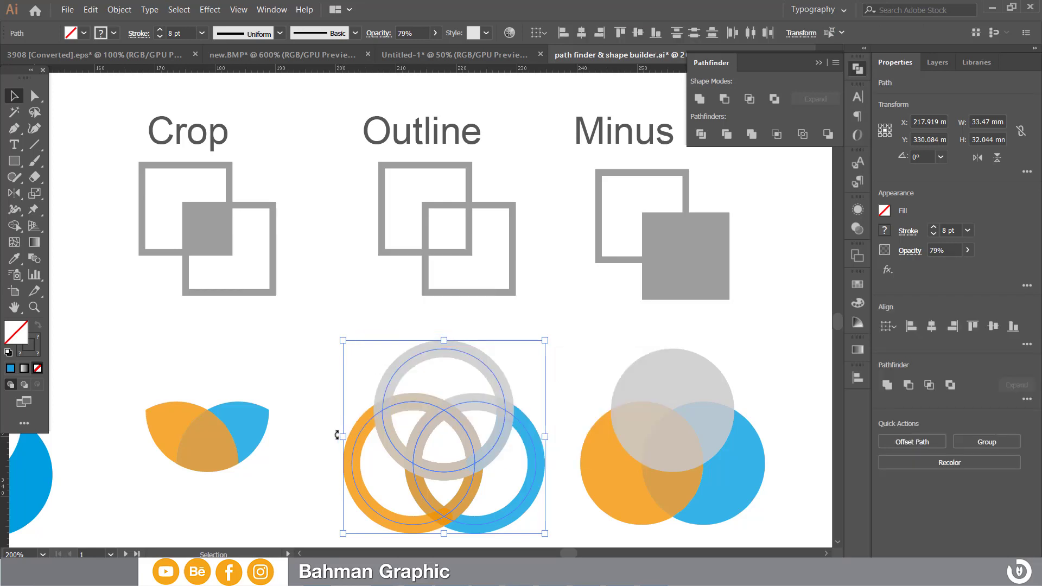
left_click(312, 488)
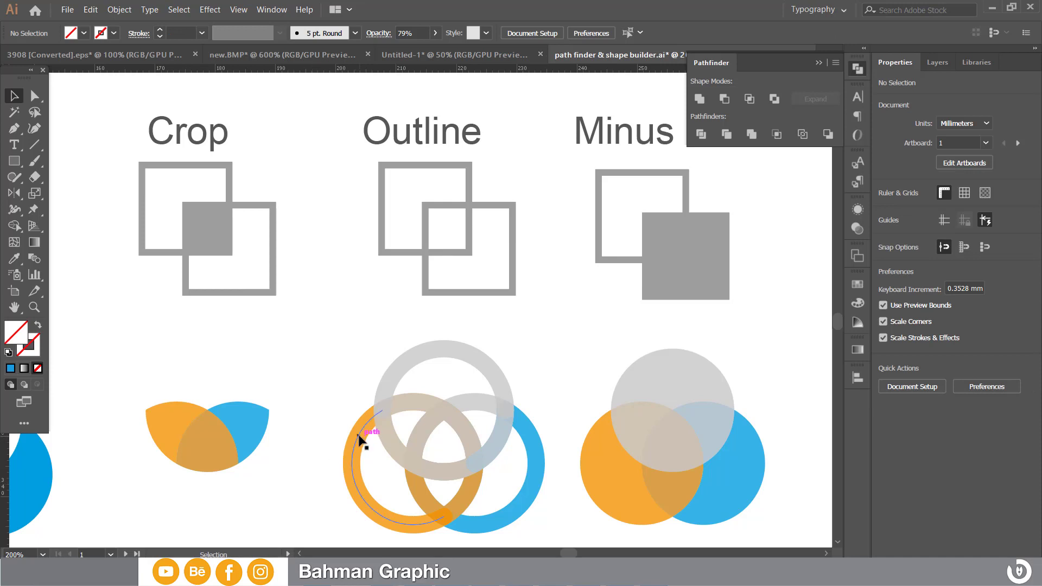
left_click_drag(358, 438, 334, 460)
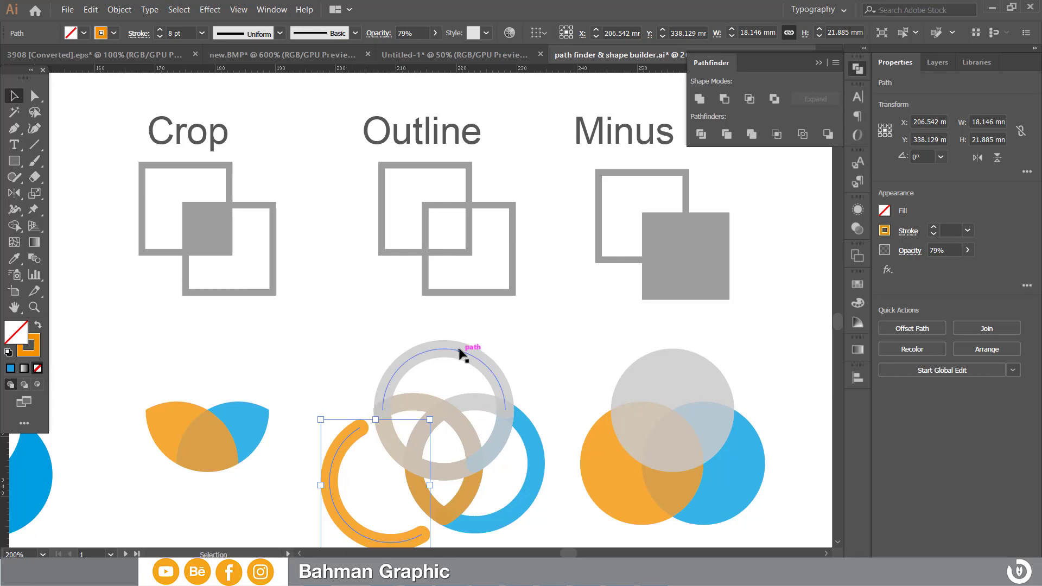
left_click_drag(464, 352, 457, 328)
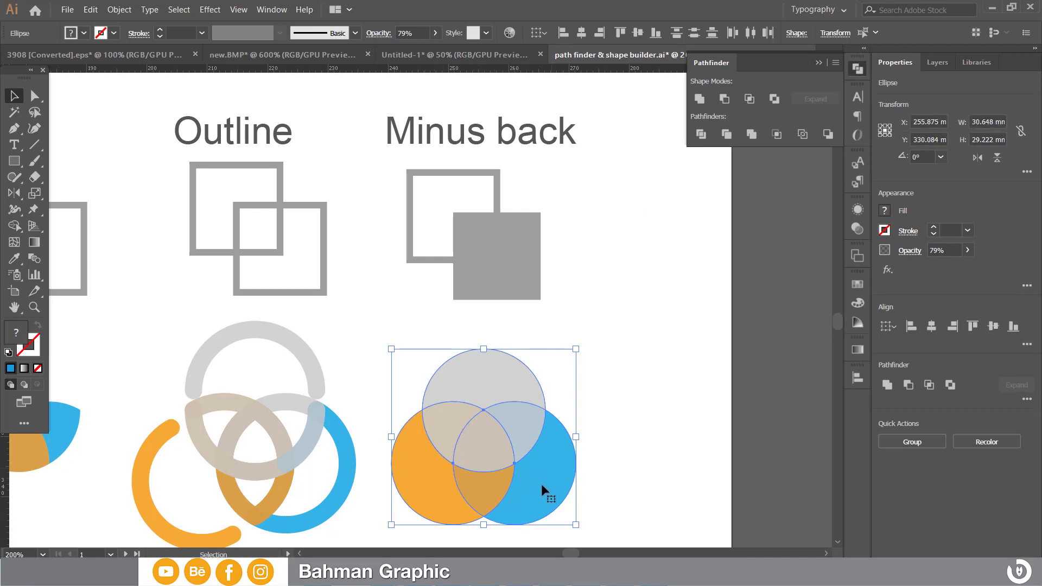
Try Minus Front and undo it, then apply Minus Back to leave a grey dome
left_click(724, 99)
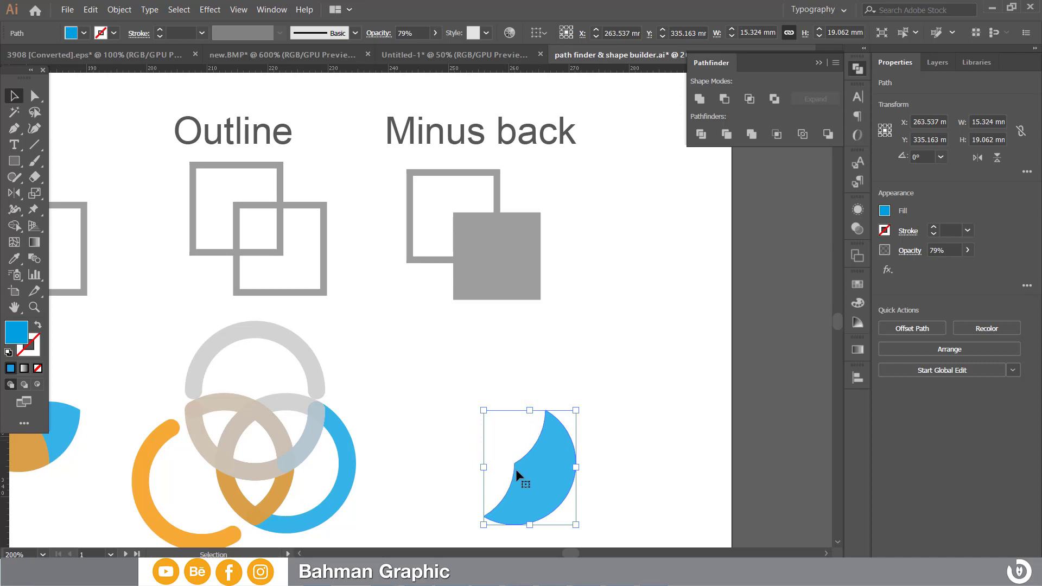
key("ctrl+z")
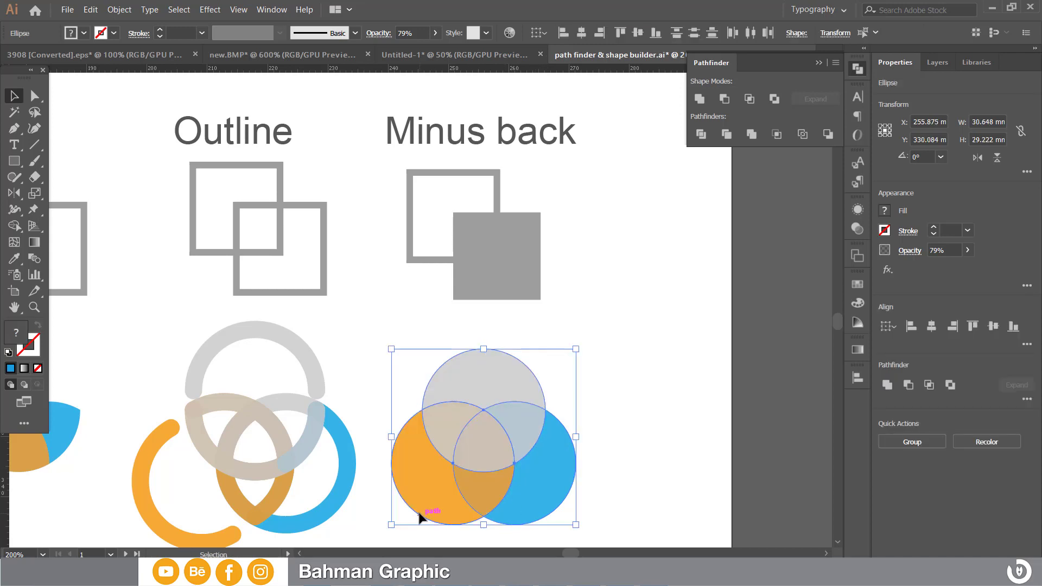
left_click(823, 135)
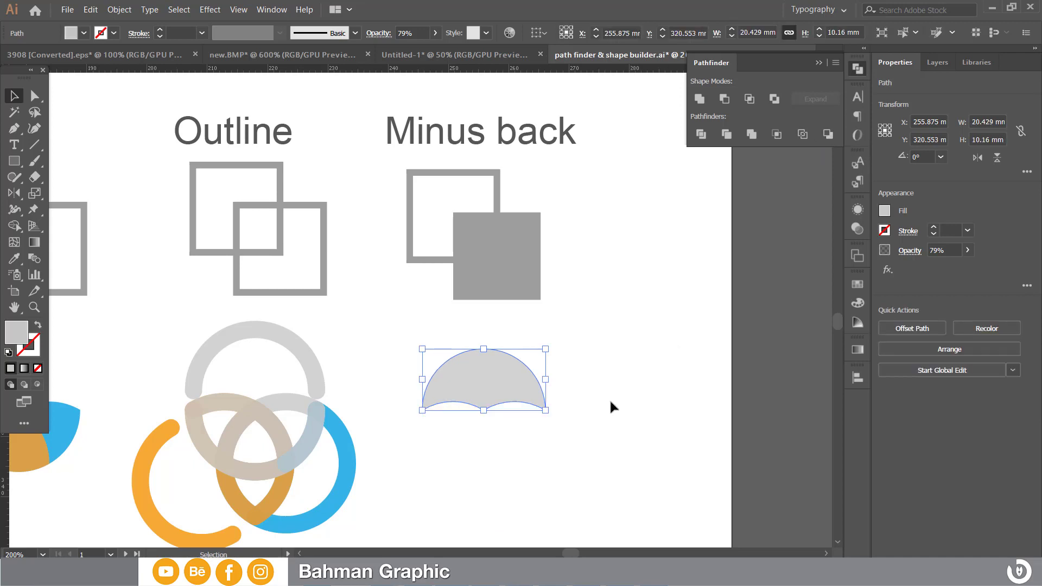